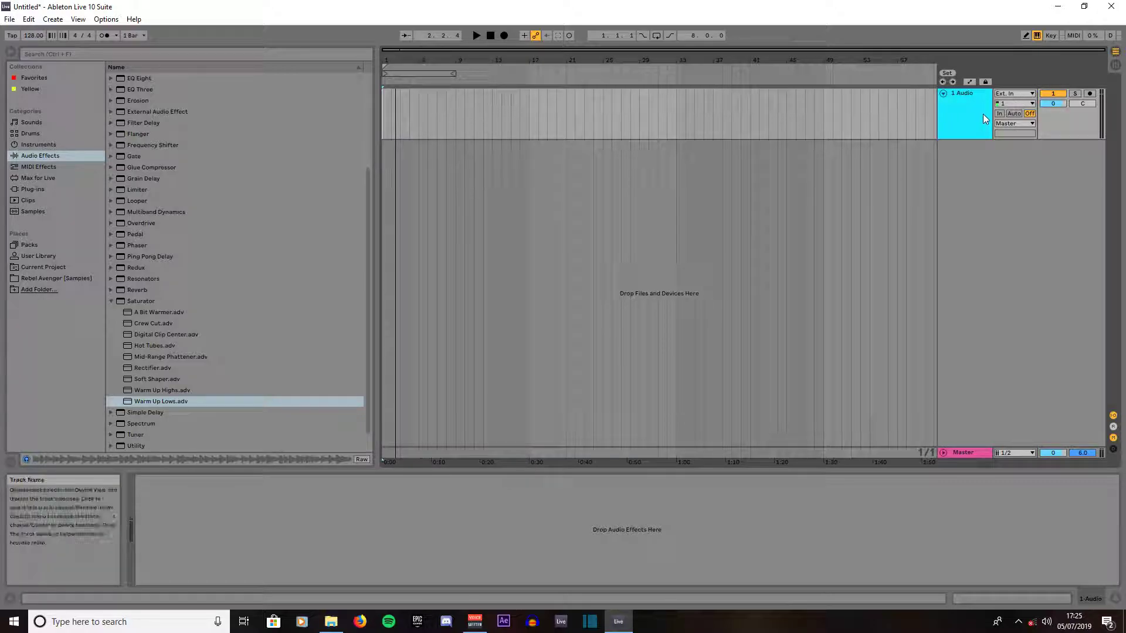
- Select the 1 Audio track and arm it for recording
{"action": "left_click", "coordinate": [46, 20]}
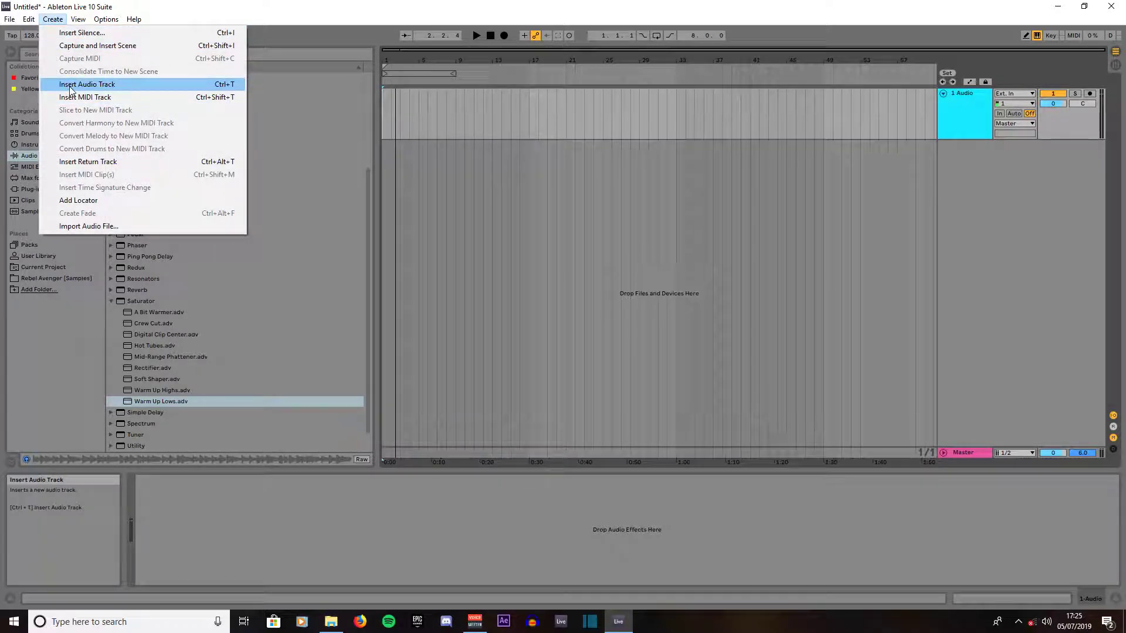
{"action": "left_click", "coordinate": [970, 116]}
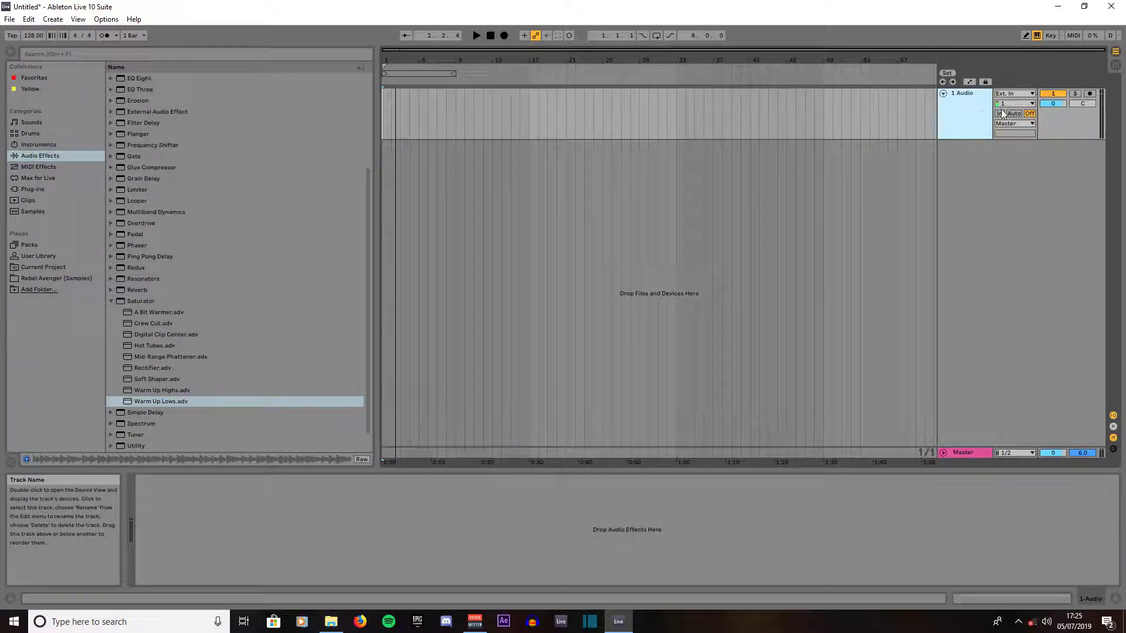
{"action": "left_click", "coordinate": [1089, 95]}
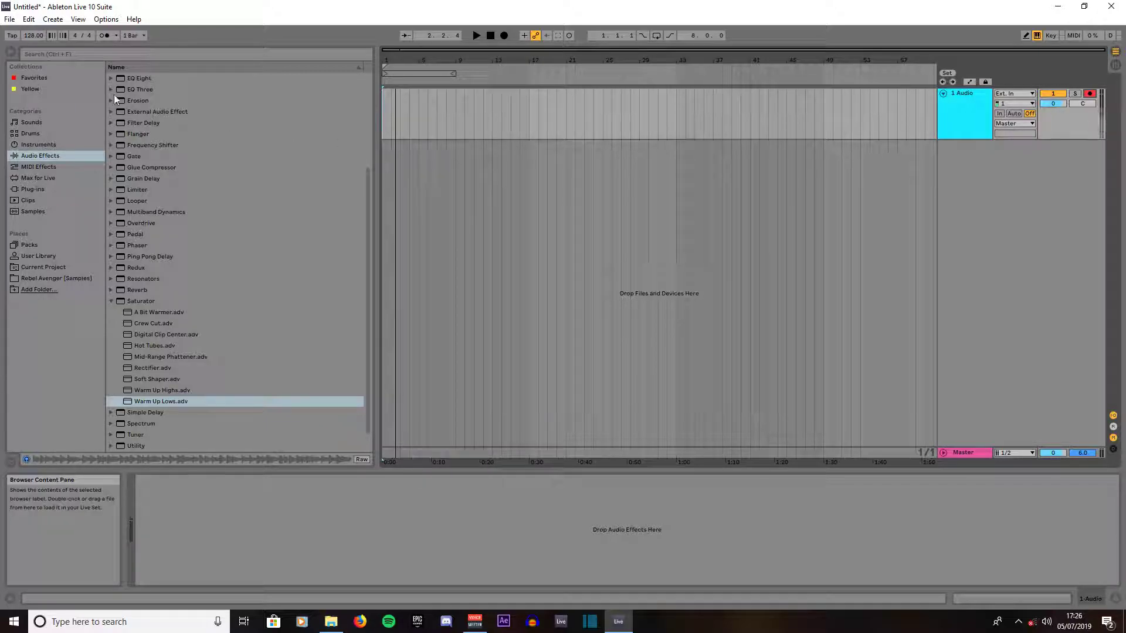
- In the audio preferences, choose the VoiceMeeter Output (VB-Audio Vo Wave) entry as the audio input device
{"action": "left_click", "coordinate": [106, 19]}
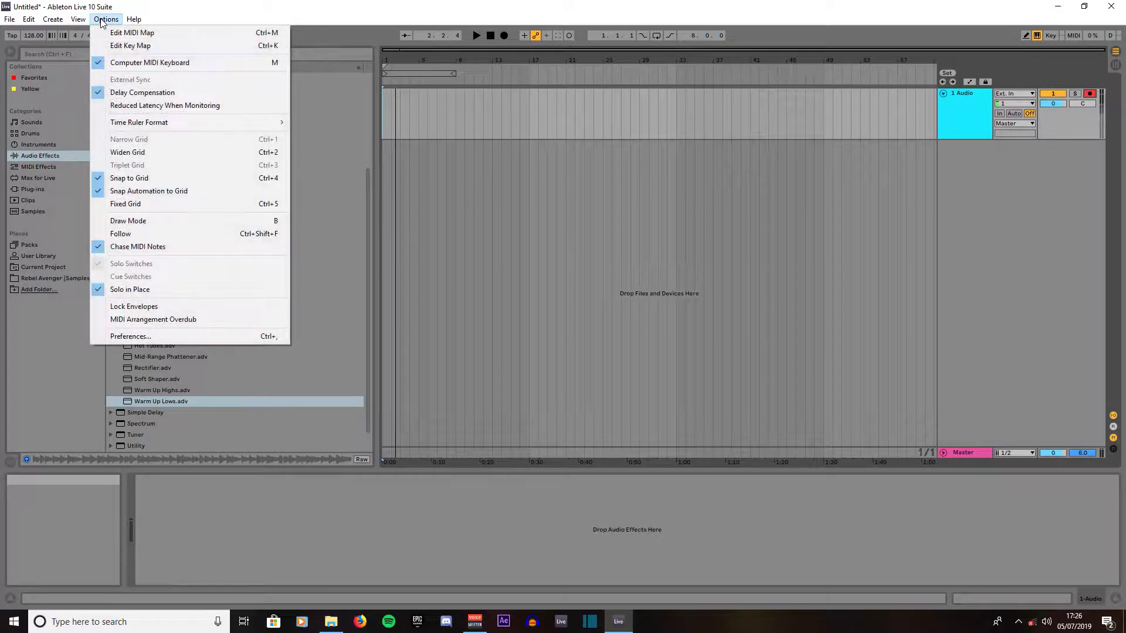
{"action": "left_click", "coordinate": [125, 335]}
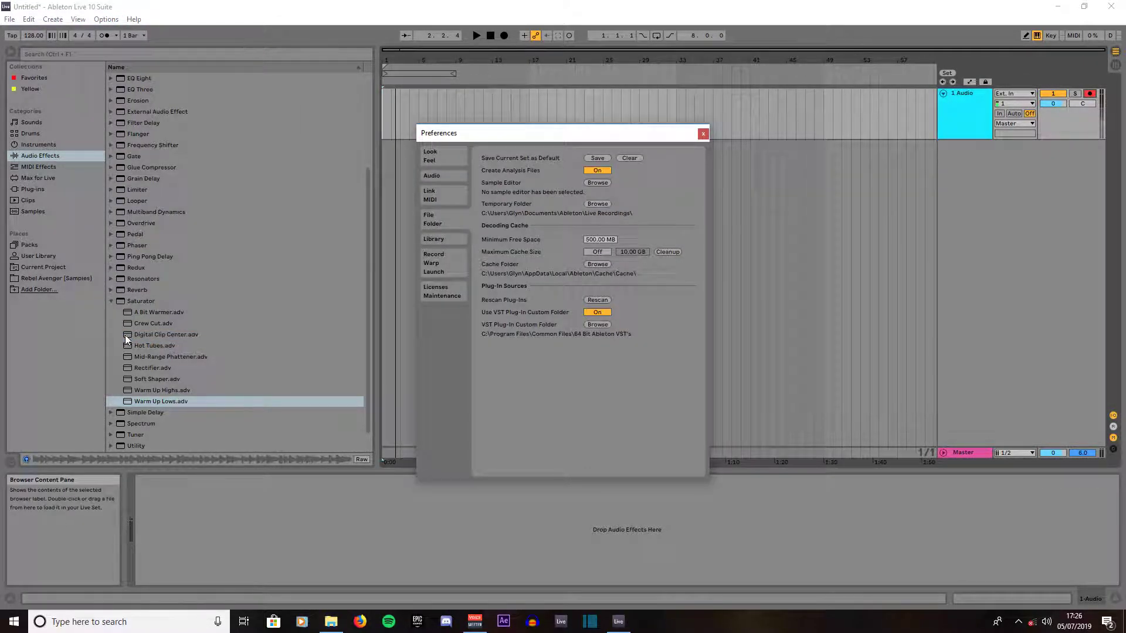
{"action": "left_click", "coordinate": [434, 176]}
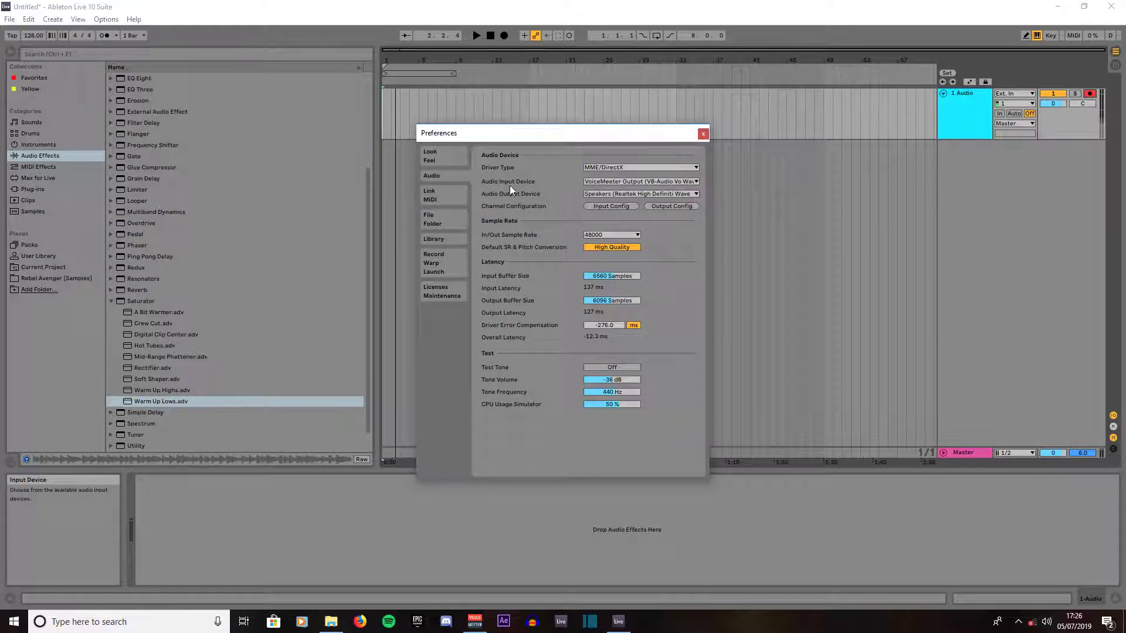
{"action": "left_click", "coordinate": [597, 182]}
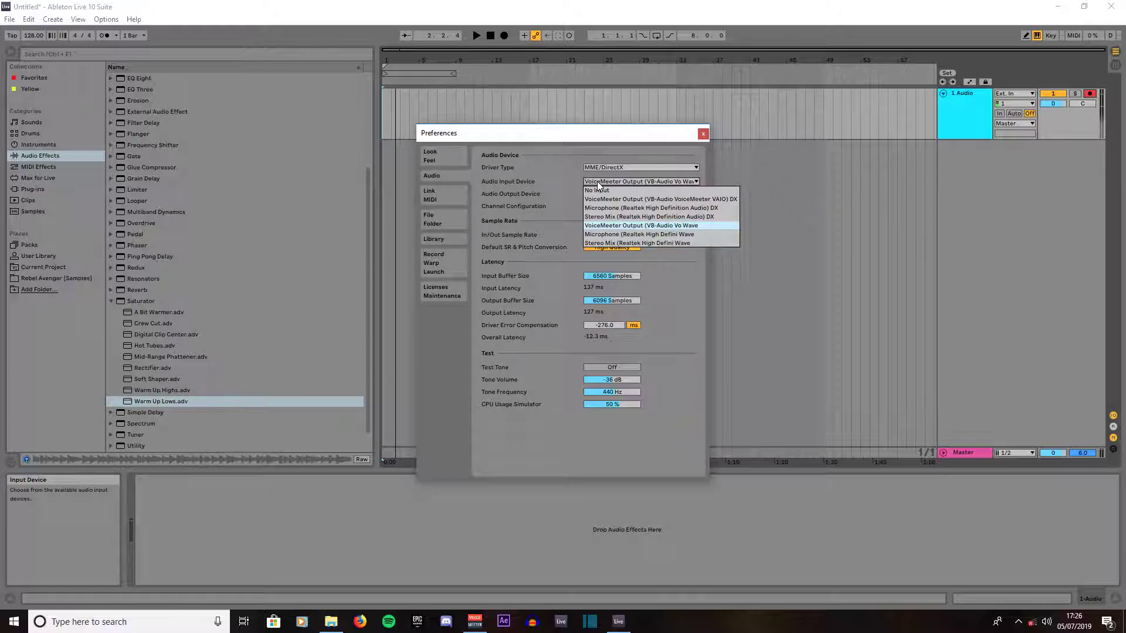
{"action": "left_click", "coordinate": [597, 226]}
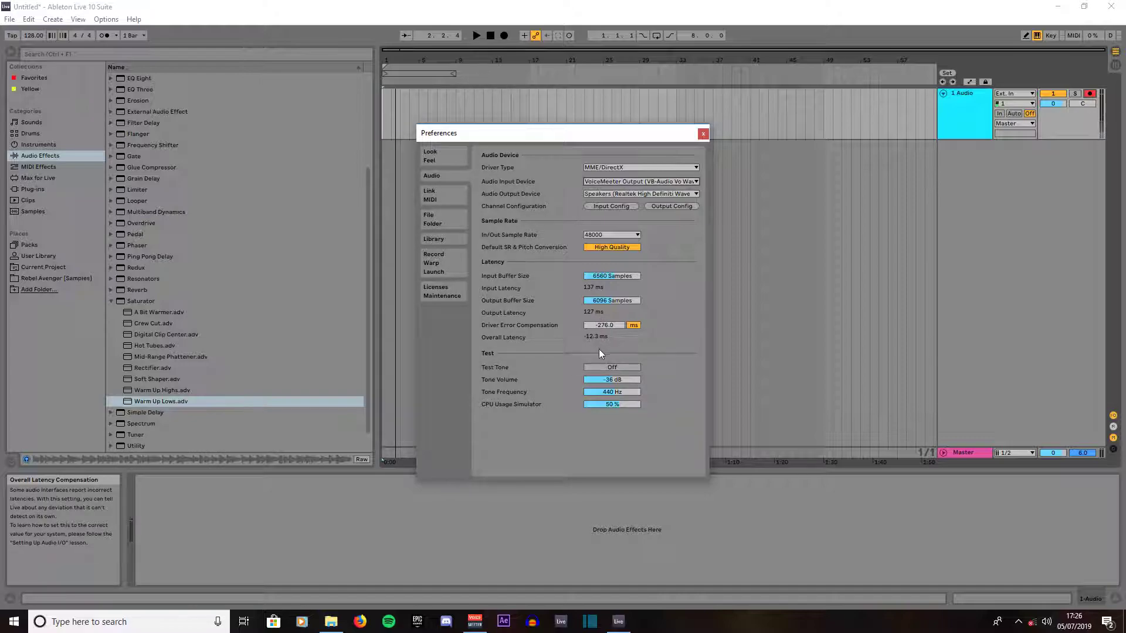
- Turn on the test tone and set the input buffer to 1088 samples and the output buffer to 3600 samples
{"action": "left_click", "coordinate": [603, 368]}
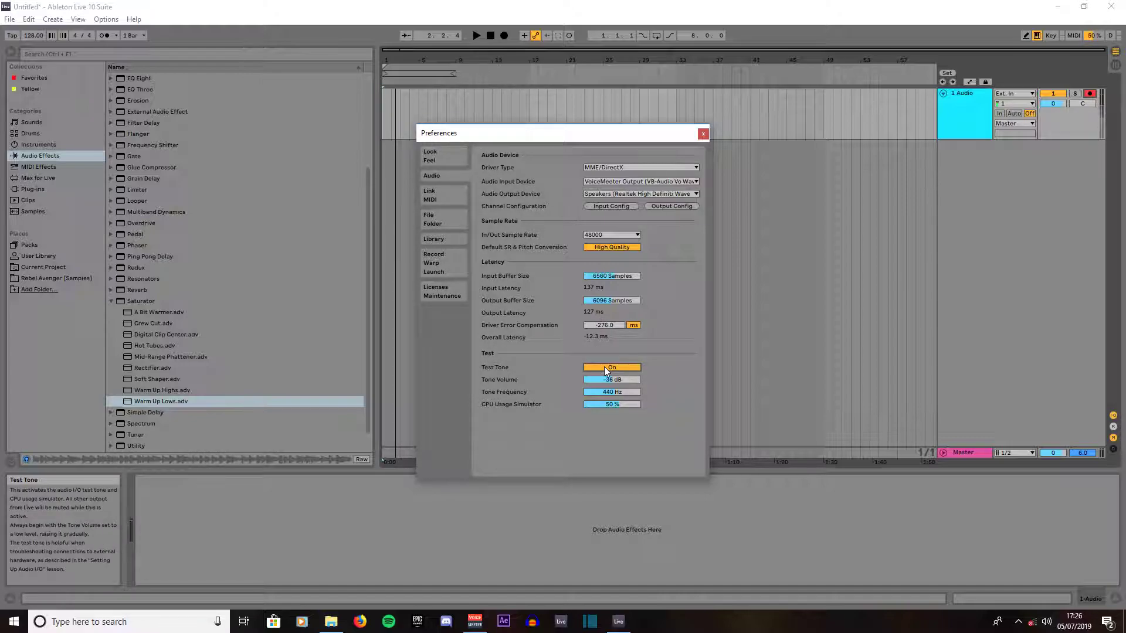
{"action": "left_click_drag", "start_coordinate": [599, 276], "coordinate": [600, 342]}
{"action": "left_click_drag", "start_coordinate": [604, 298], "coordinate": [604, 314]}
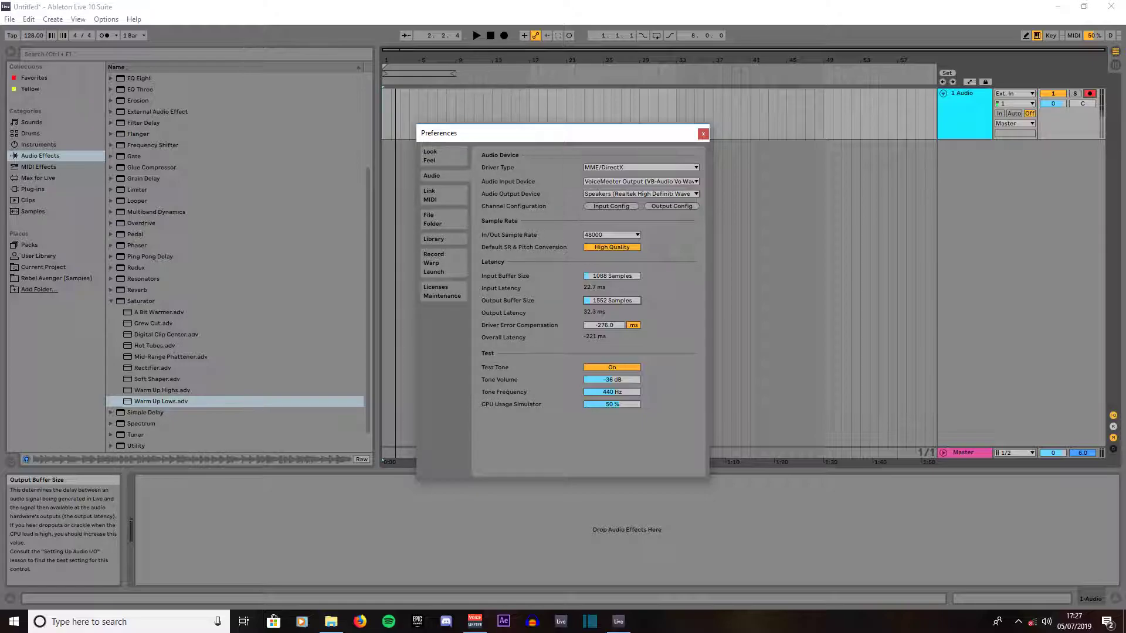
{"action": "left_click_drag", "start_coordinate": [604, 300], "coordinate": [604, 295]}
{"action": "left_click_drag", "start_coordinate": [606, 302], "coordinate": [606, 299]}
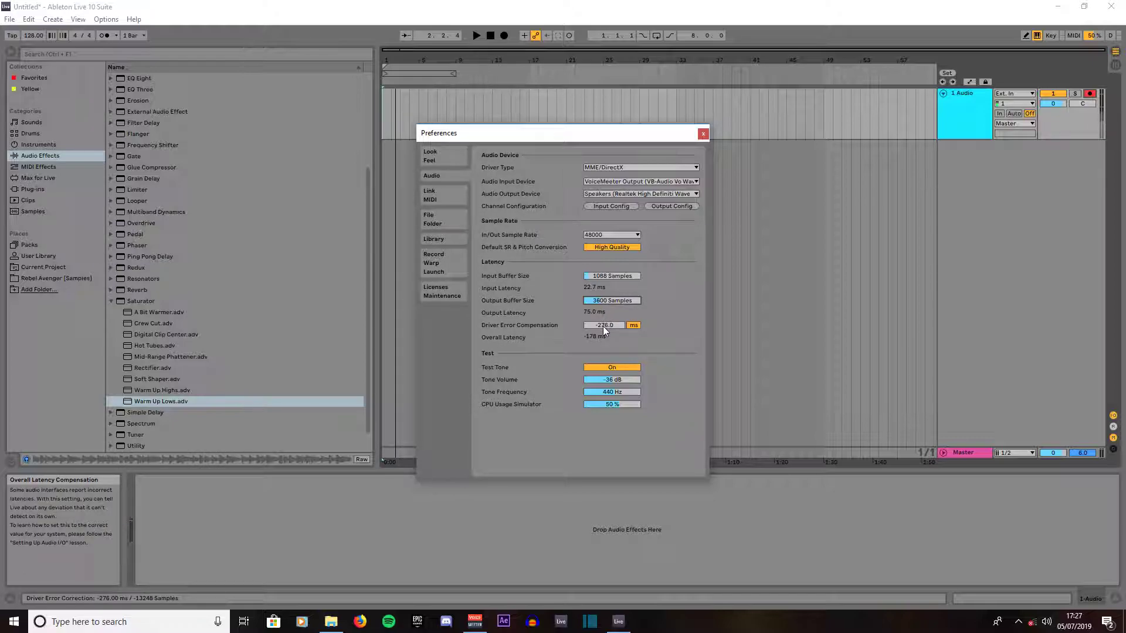
- Set the driver error compensation to -300 ms, turn off the test tone and close the preferences
{"action": "left_click_drag", "start_coordinate": [604, 325], "coordinate": [604, 326]}
{"action": "left_click", "coordinate": [610, 367]}
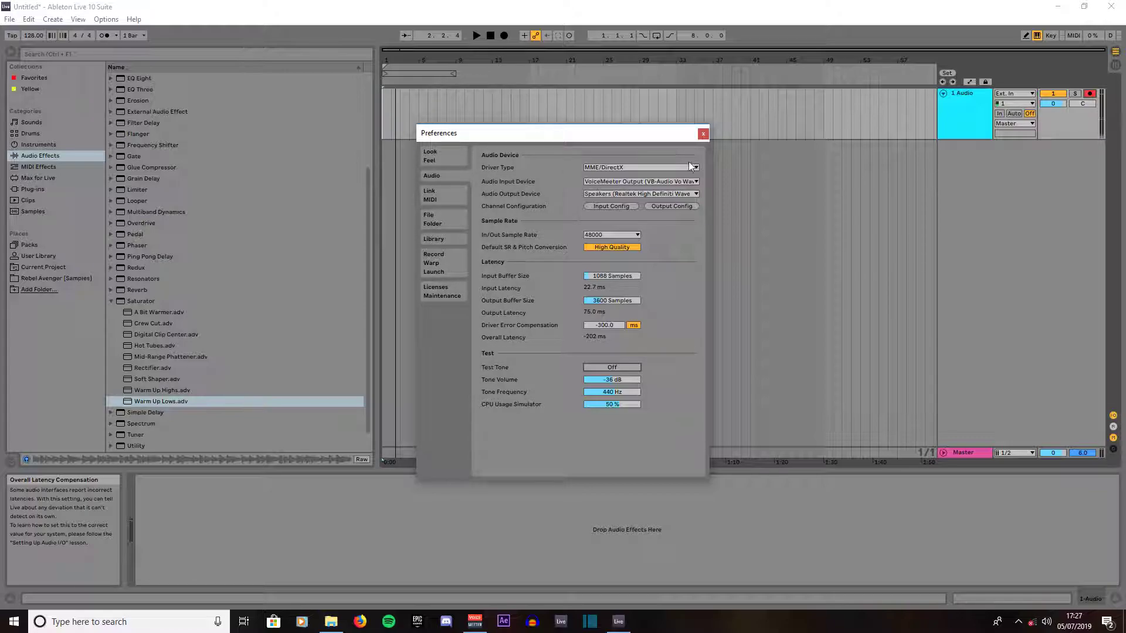
{"action": "left_click", "coordinate": [702, 135]}
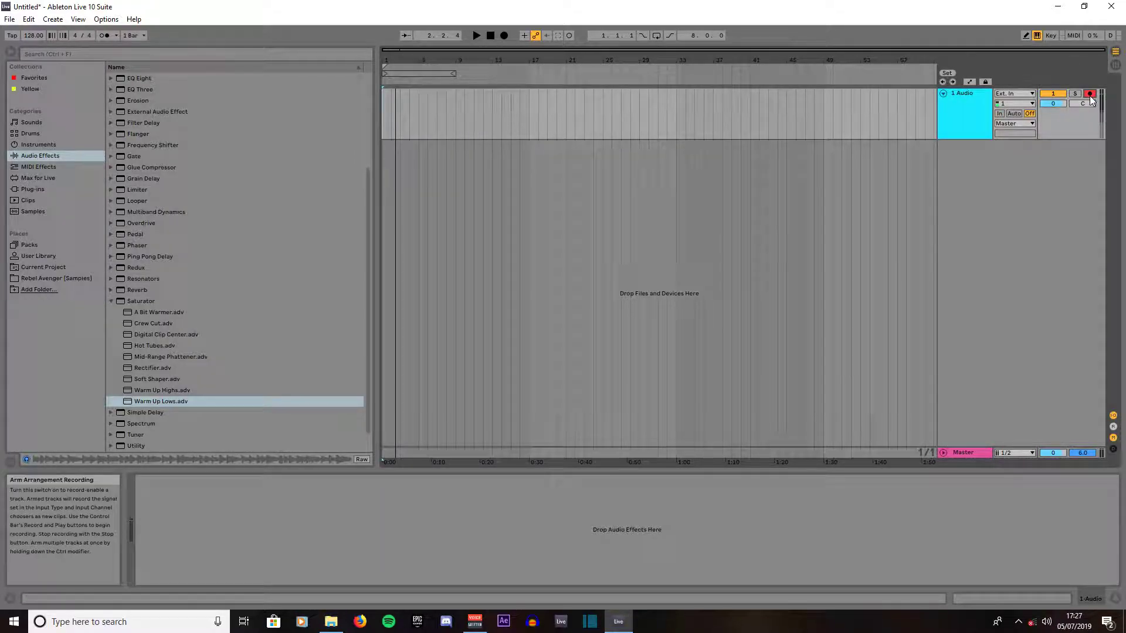
- Set the audio track's input channel to 1/2 and record a short take from bar 1
{"action": "left_click", "coordinate": [1013, 104]}
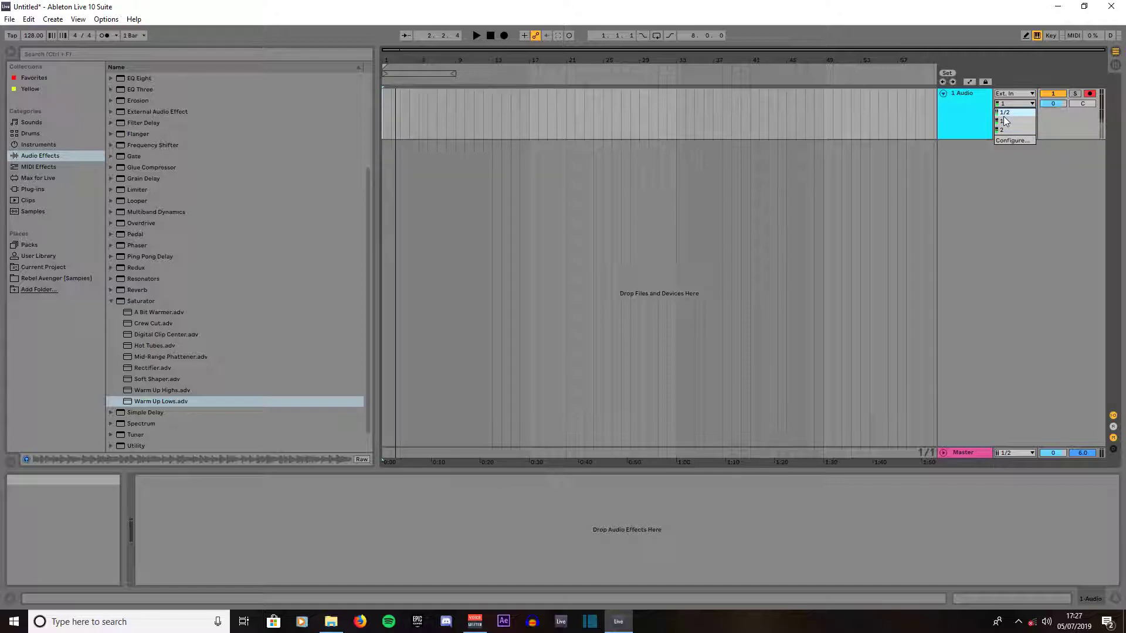
{"action": "left_click", "coordinate": [1004, 115]}
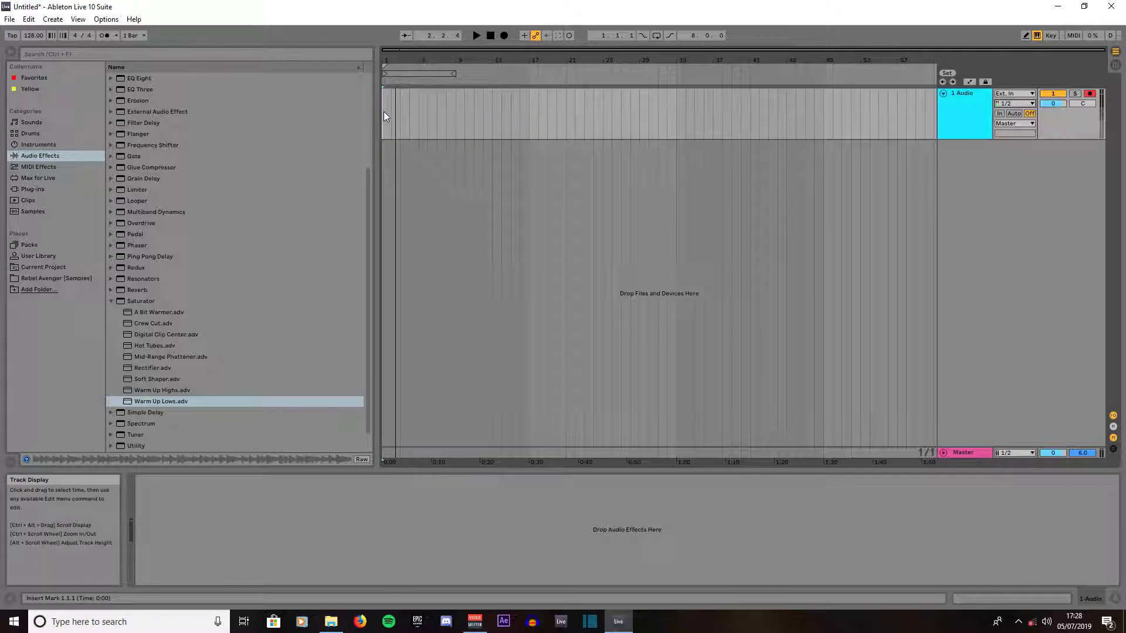
{"action": "left_click", "coordinate": [506, 35]}
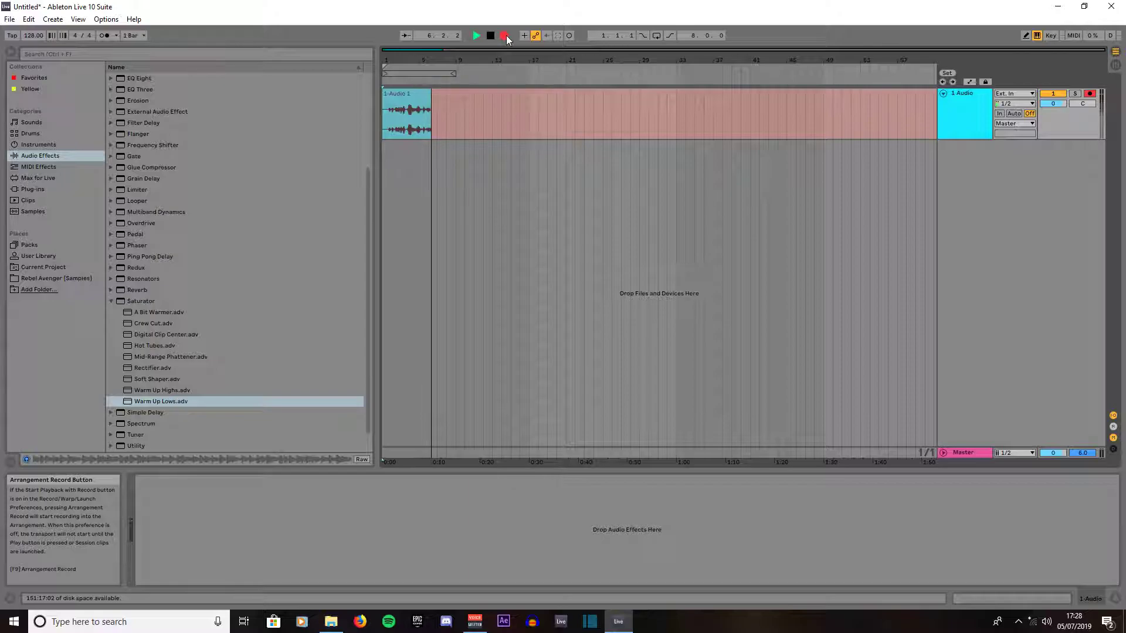
{"action": "left_click", "coordinate": [505, 35]}
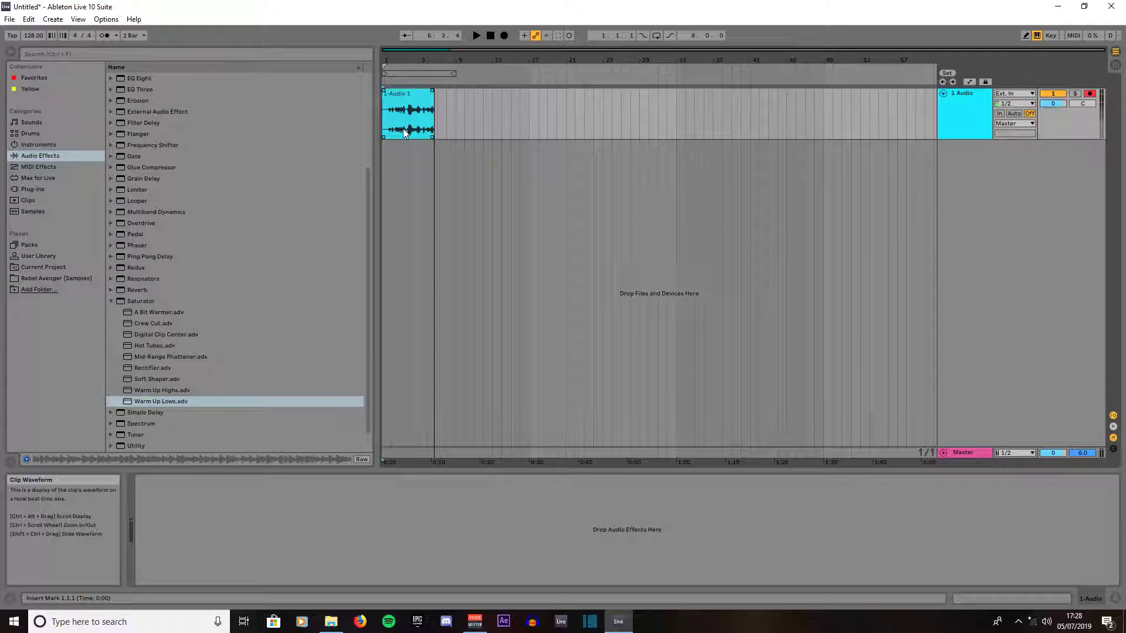
- Set the fixed grid to 1/8, trim the start of the recorded clip and align it to 1.1.1
{"action": "right_click", "coordinate": [389, 121]}
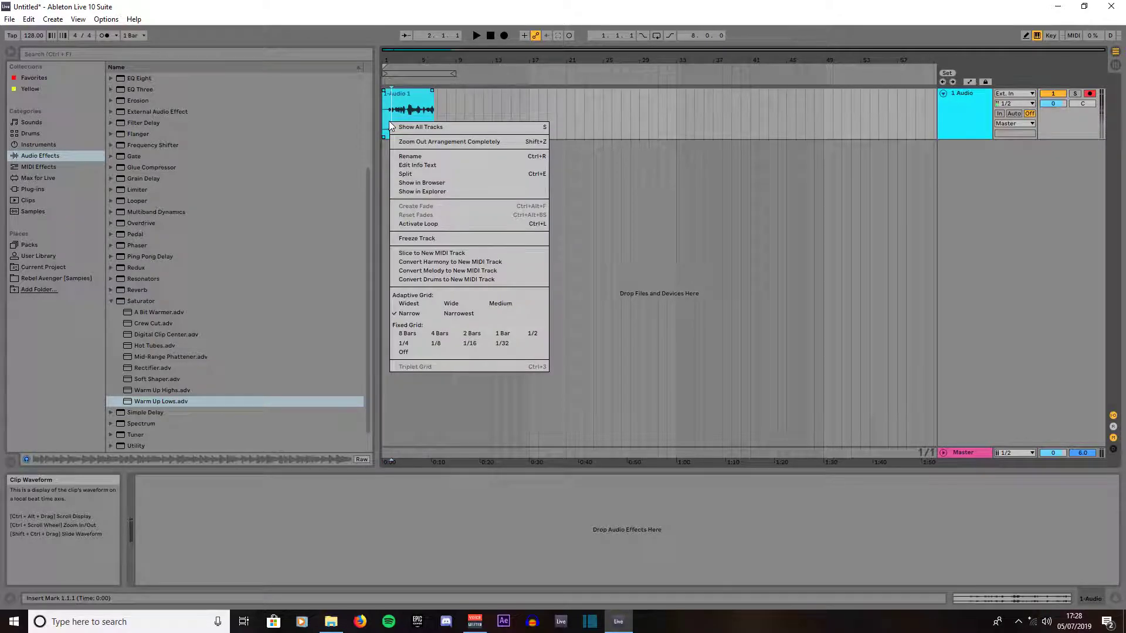
{"action": "left_click", "coordinate": [439, 344]}
{"action": "left_click_drag", "start_coordinate": [384, 97], "coordinate": [399, 100]}
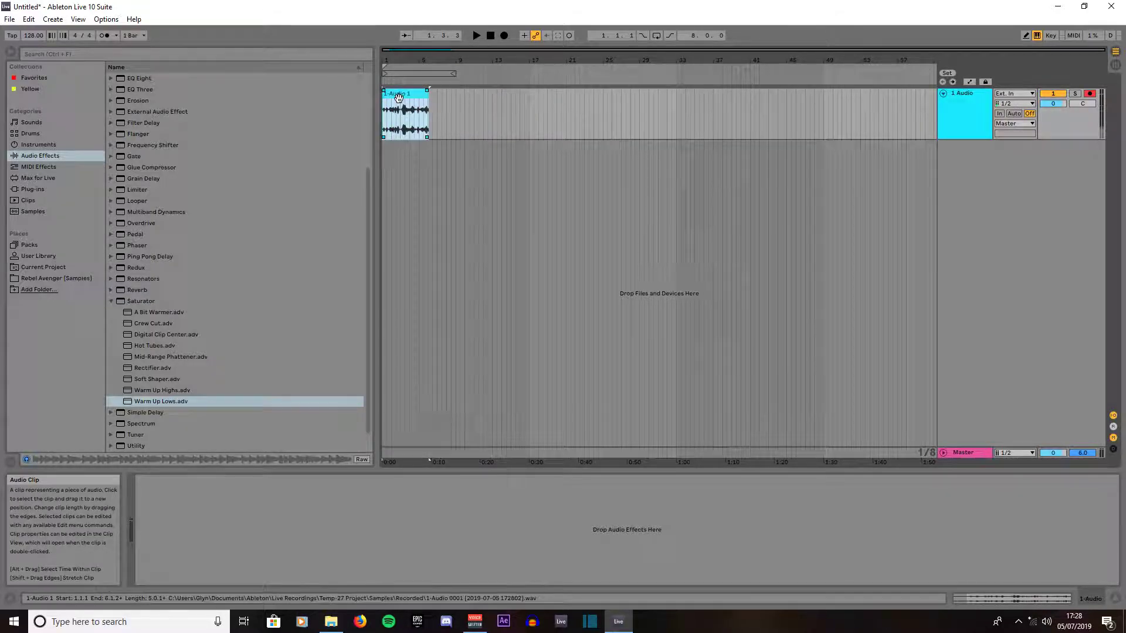
- Trim the end of the recorded clip to a length of about 4.3.3 and loop that section
{"action": "left_click", "coordinate": [428, 96]}
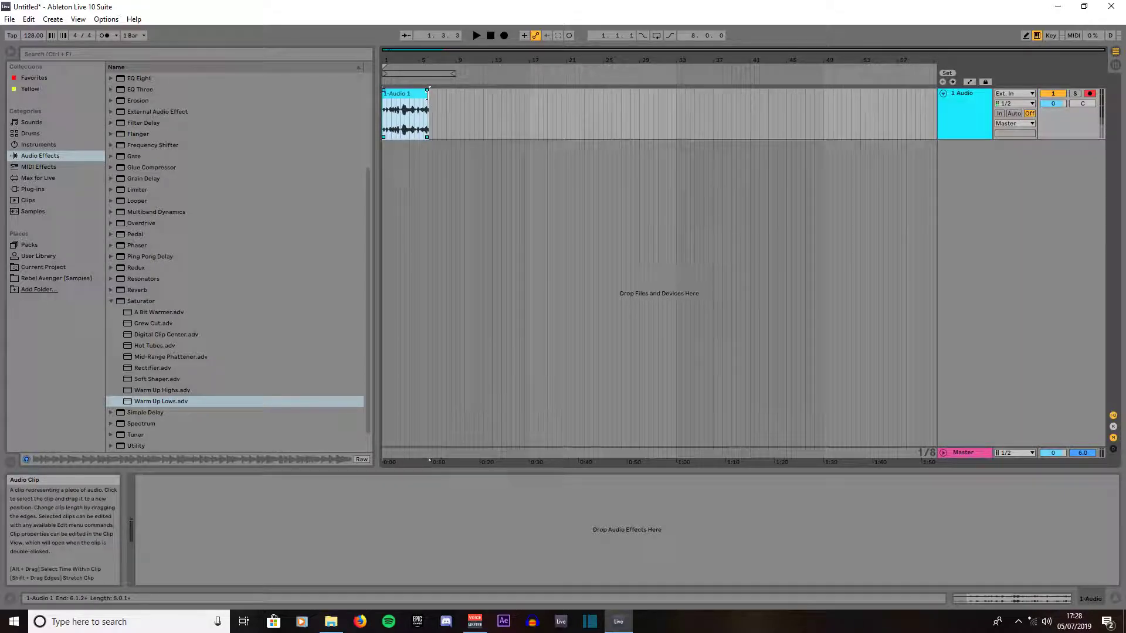
{"action": "left_click_drag", "start_coordinate": [428, 92], "coordinate": [428, 95]}
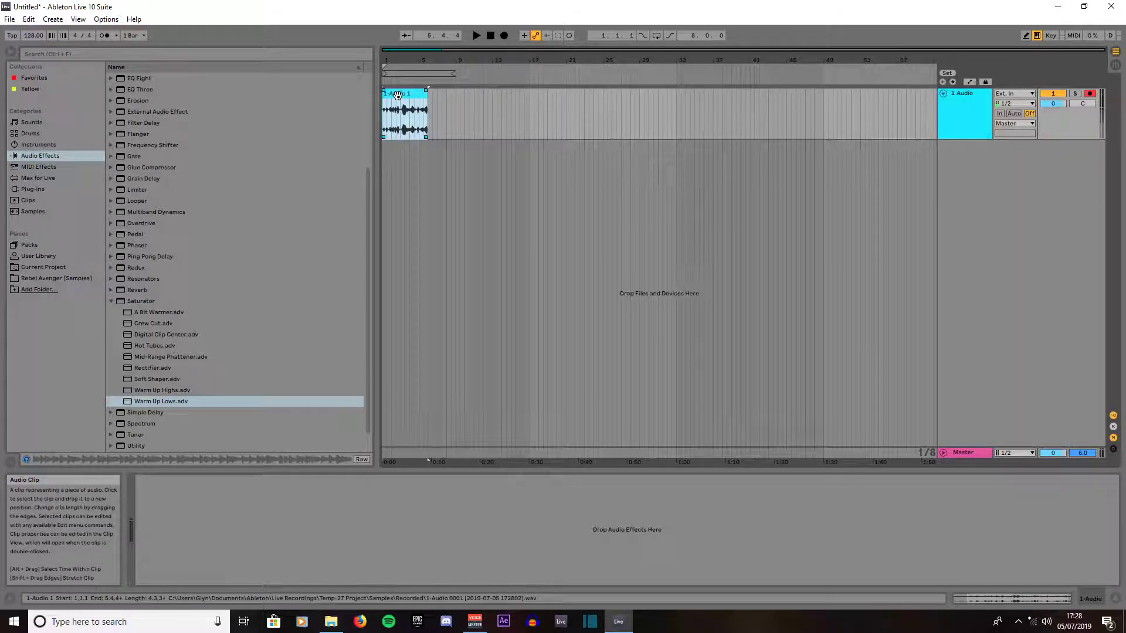
{"action": "key", "text": "ctrl+l"}
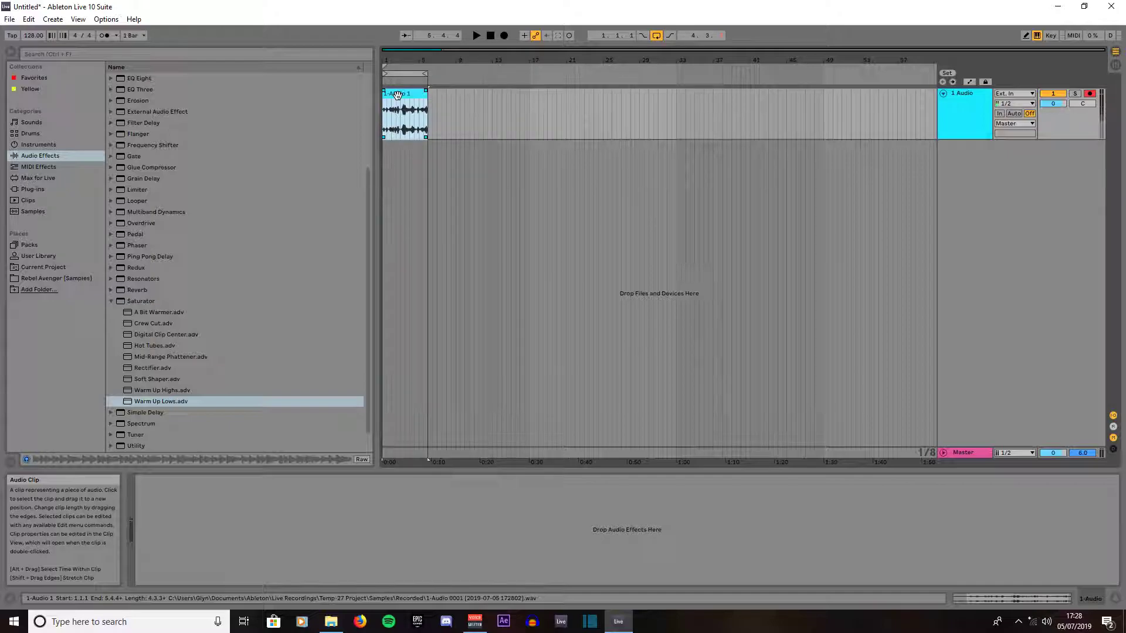
- Show the recorded clip's sample settings and set its warp mode to Complex Pro
{"action": "left_click", "coordinate": [998, 597]}
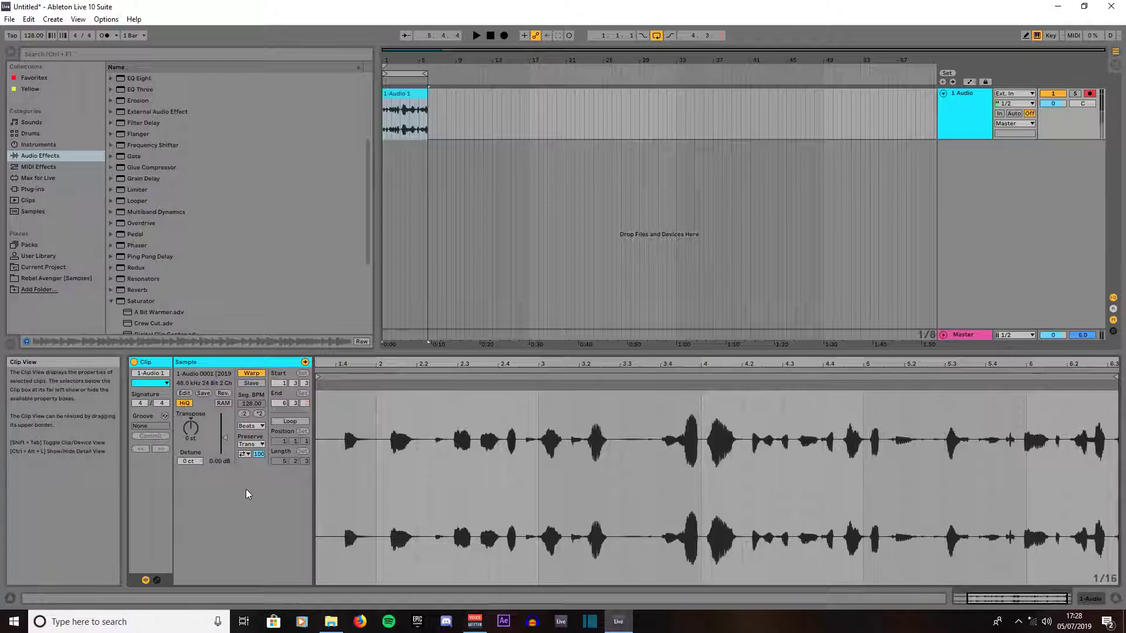
{"action": "left_click", "coordinate": [251, 427]}
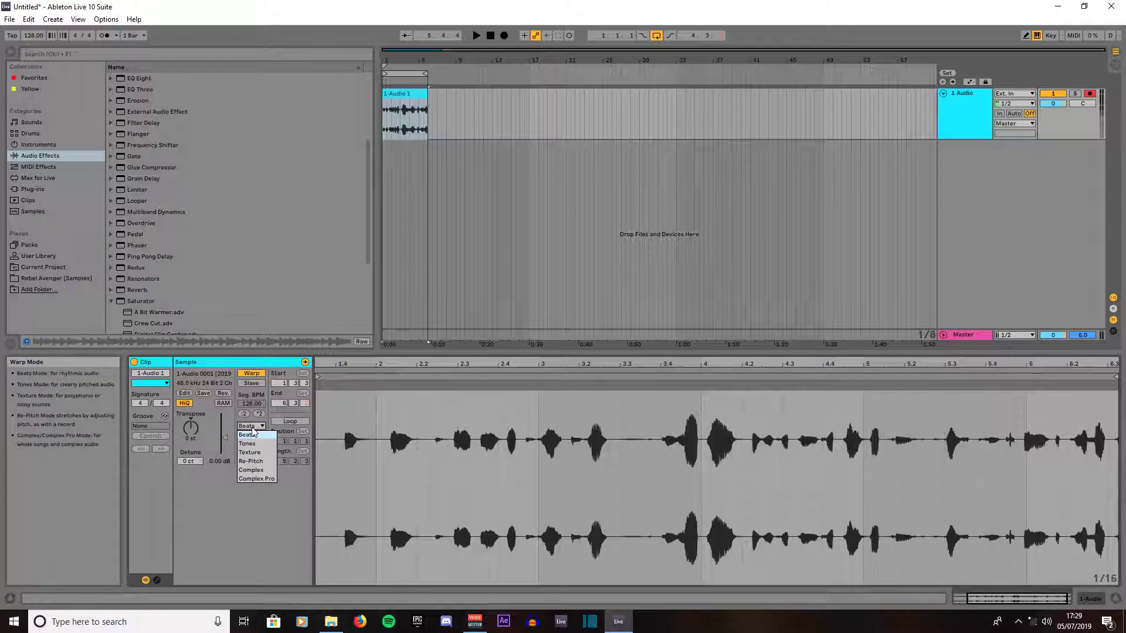
{"action": "left_click", "coordinate": [251, 479]}
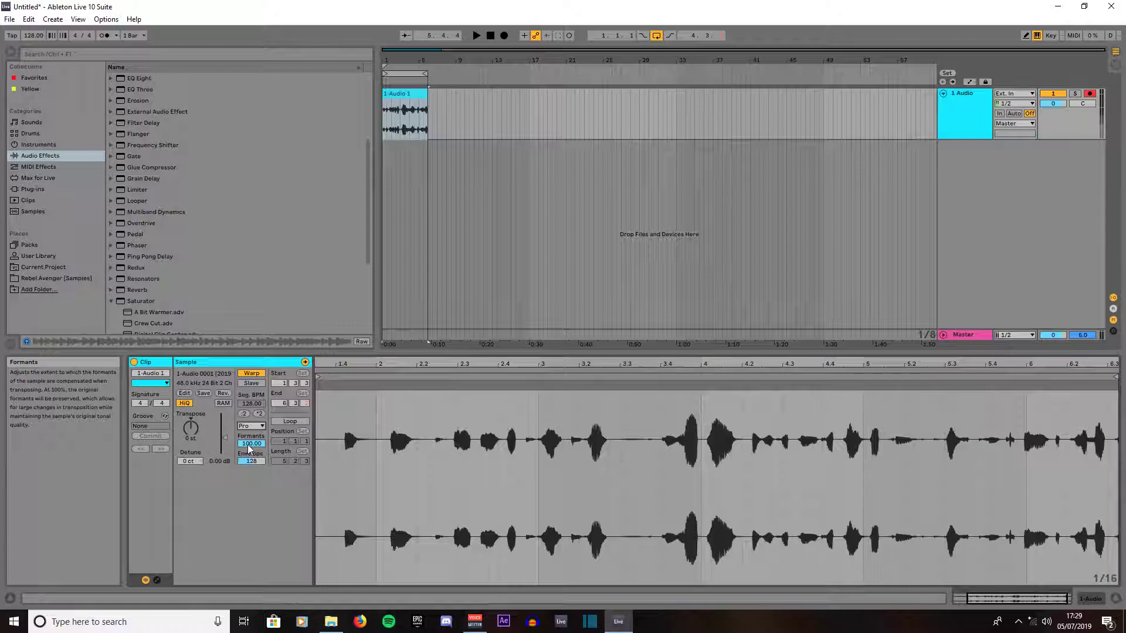
- Raise the recorded clip's gain to 4.06 dB and play it back
{"action": "left_click_drag", "start_coordinate": [228, 444], "coordinate": [228, 442]}
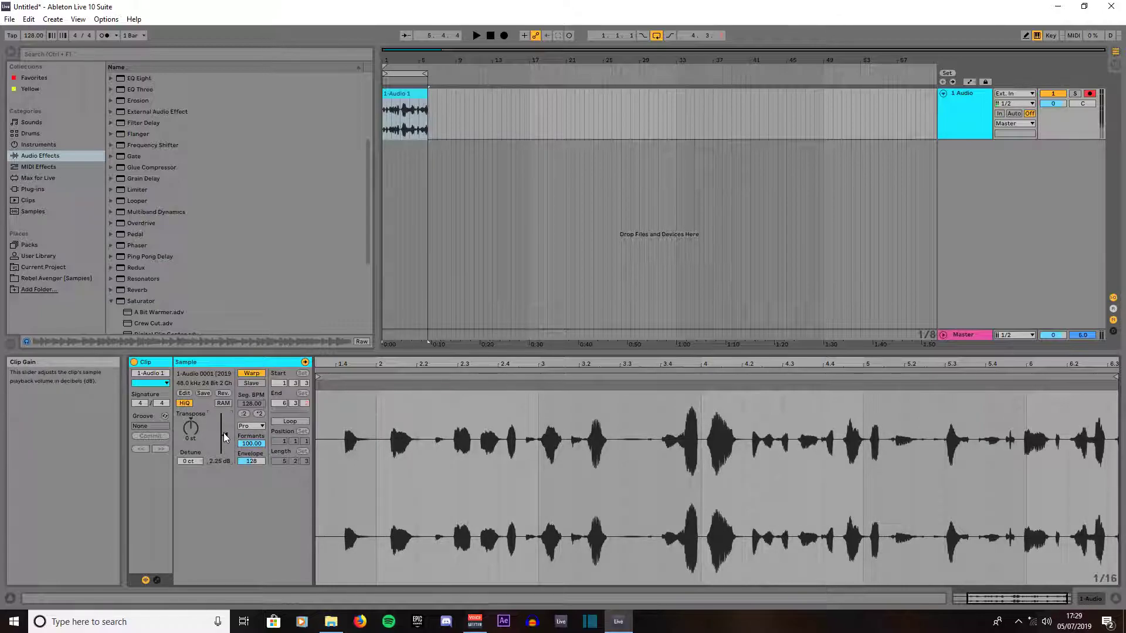
{"action": "left_click_drag", "start_coordinate": [227, 440], "coordinate": [226, 437]}
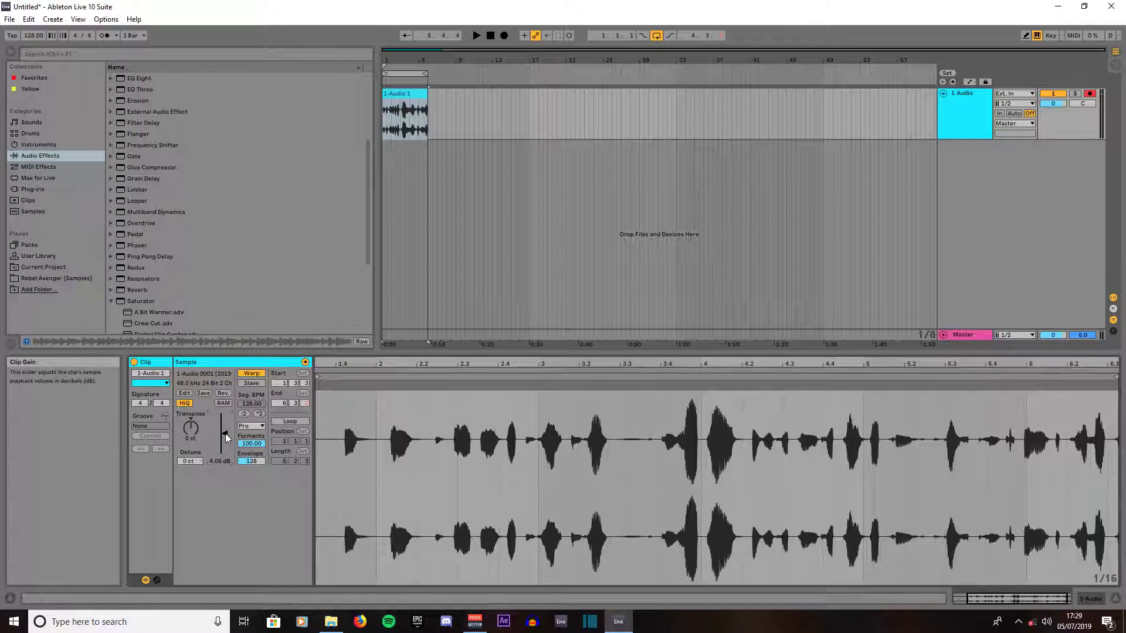
{"action": "key", "text": "space"}
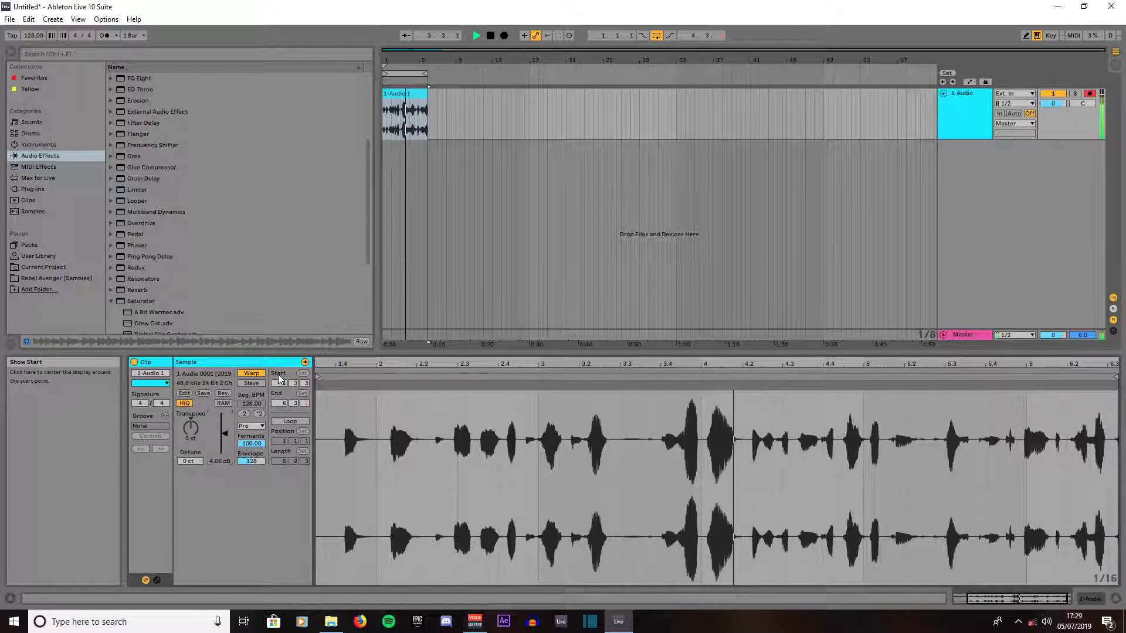
- Set the input buffer to 2208 samples, output buffer to 4336 samples and driver error compensation to -151 ms, checking the result with playback
{"action": "left_click", "coordinate": [105, 19]}
{"action": "left_click", "coordinate": [244, 336]}
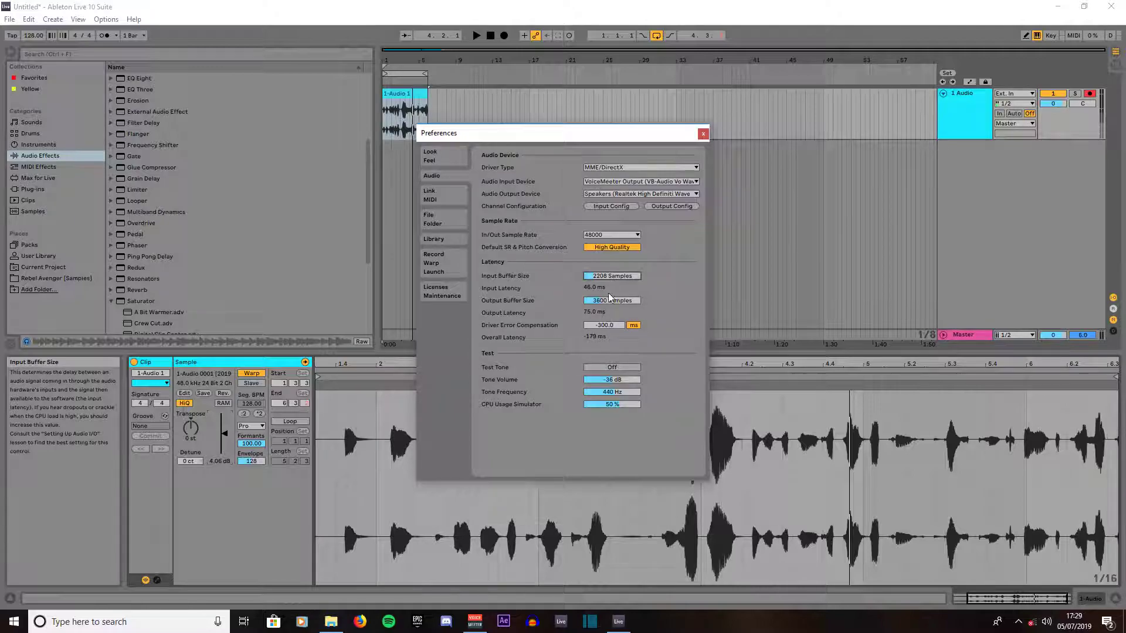
{"action": "left_click_drag", "start_coordinate": [608, 302], "coordinate": [608, 286]}
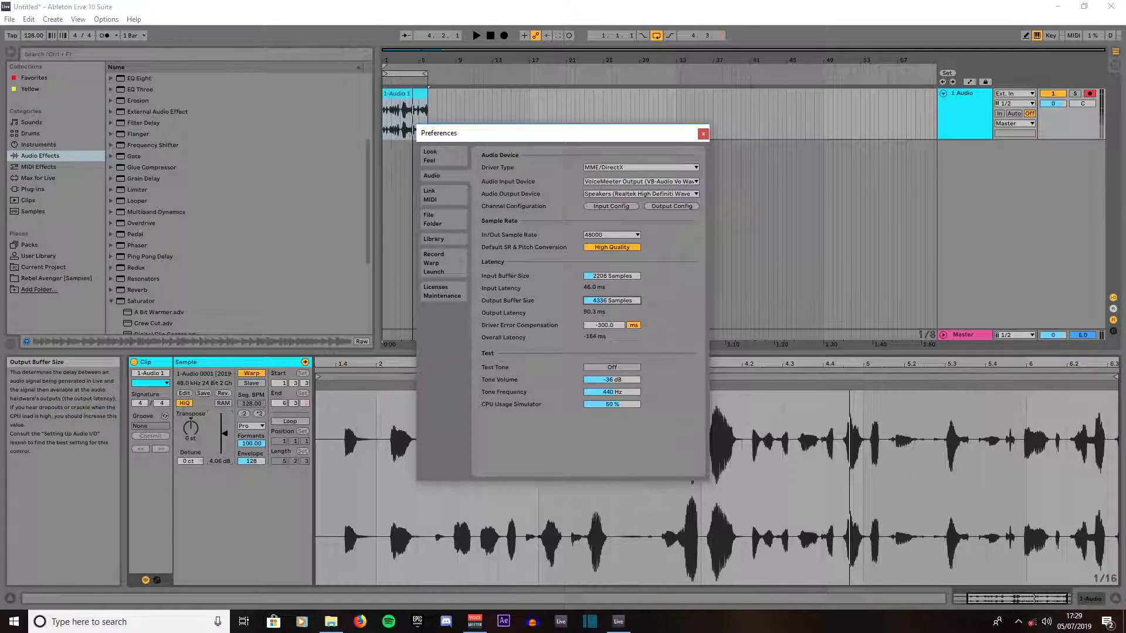
{"action": "mouse_move", "coordinate": [605, 326]}
{"action": "left_mouse_down"}
{"action": "mouse_move", "coordinate": [605, 306]}
{"action": "mouse_move", "coordinate": [604, 327]}
{"action": "left_mouse_up"}
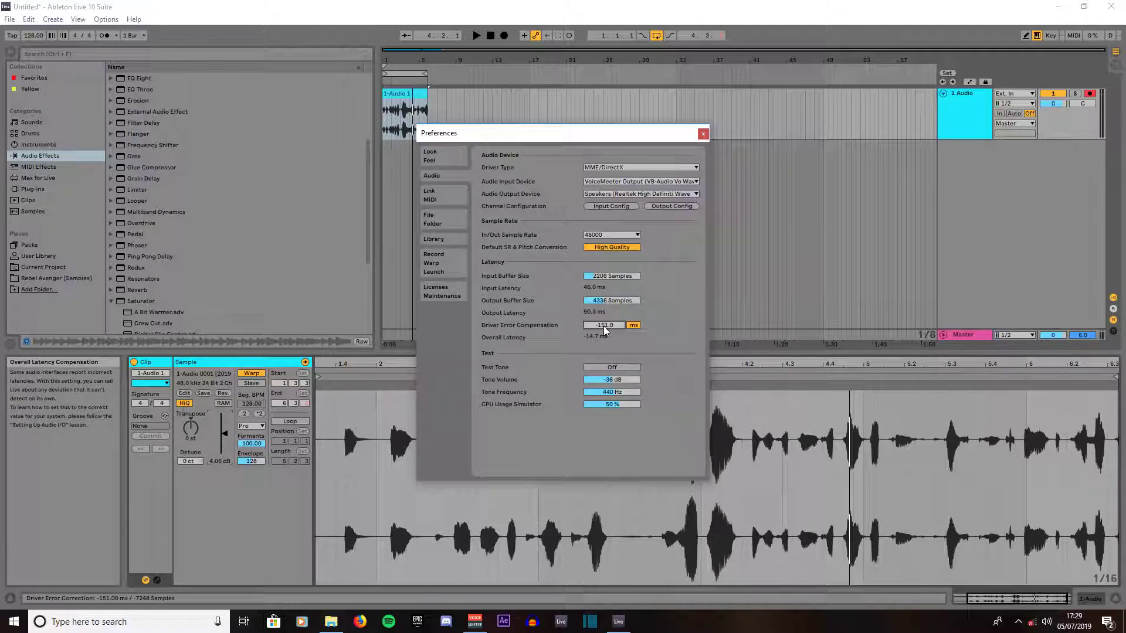
{"action": "left_click", "coordinate": [703, 133]}
{"action": "key", "text": "space"}
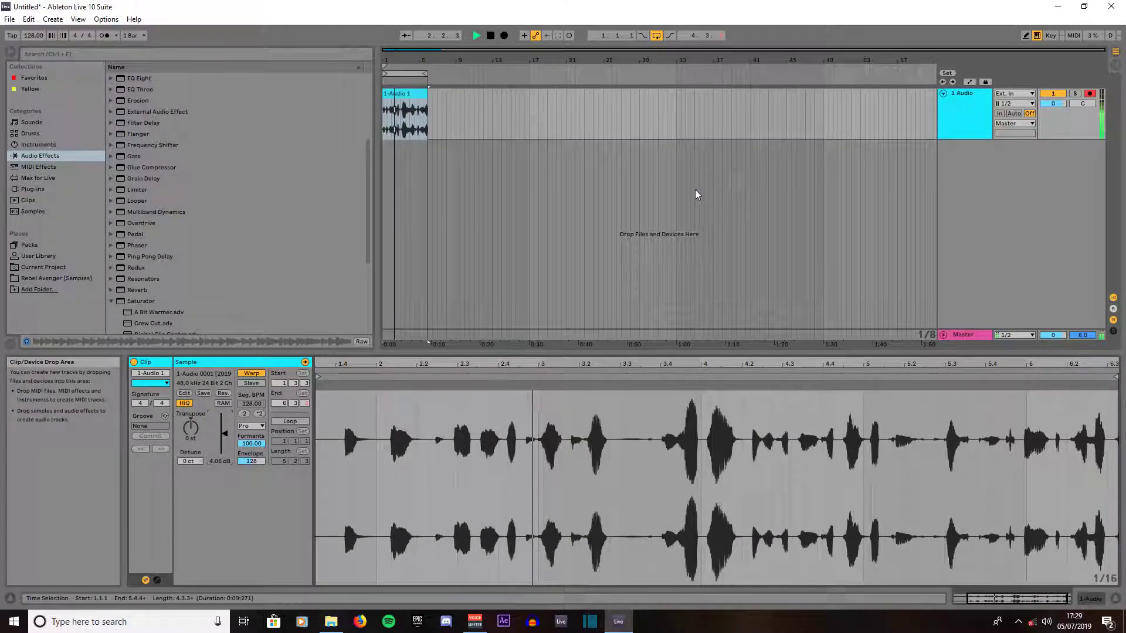
{"action": "key", "text": "space"}
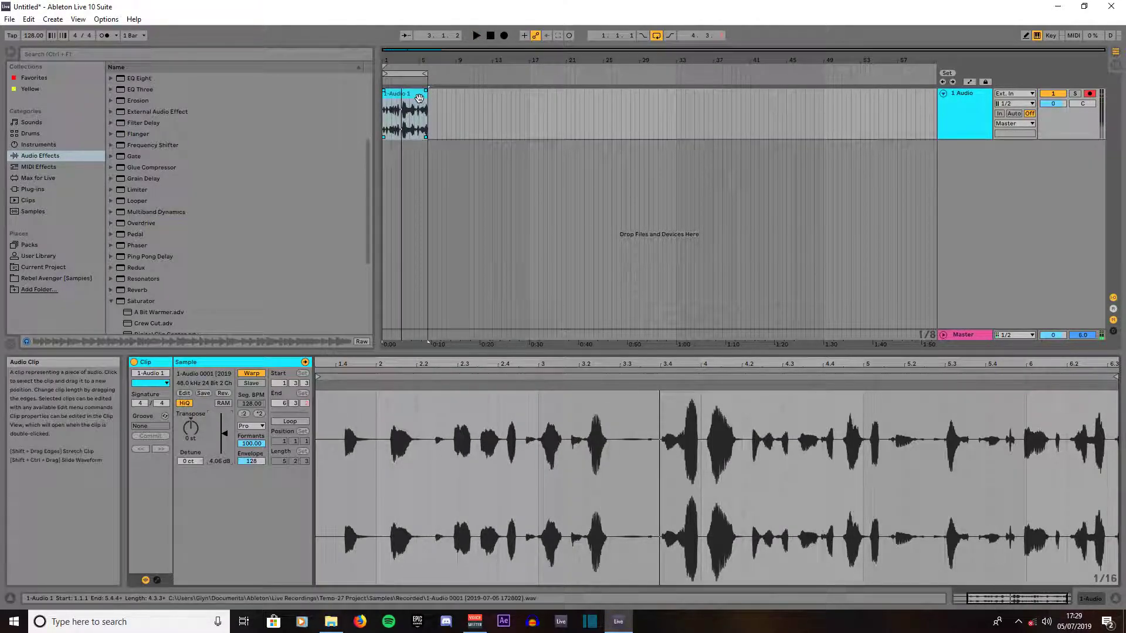
- Delete the recorded clip, record a new vocal take about 4.3.3 long in its place and play it back
{"action": "key", "text": "Delete"}
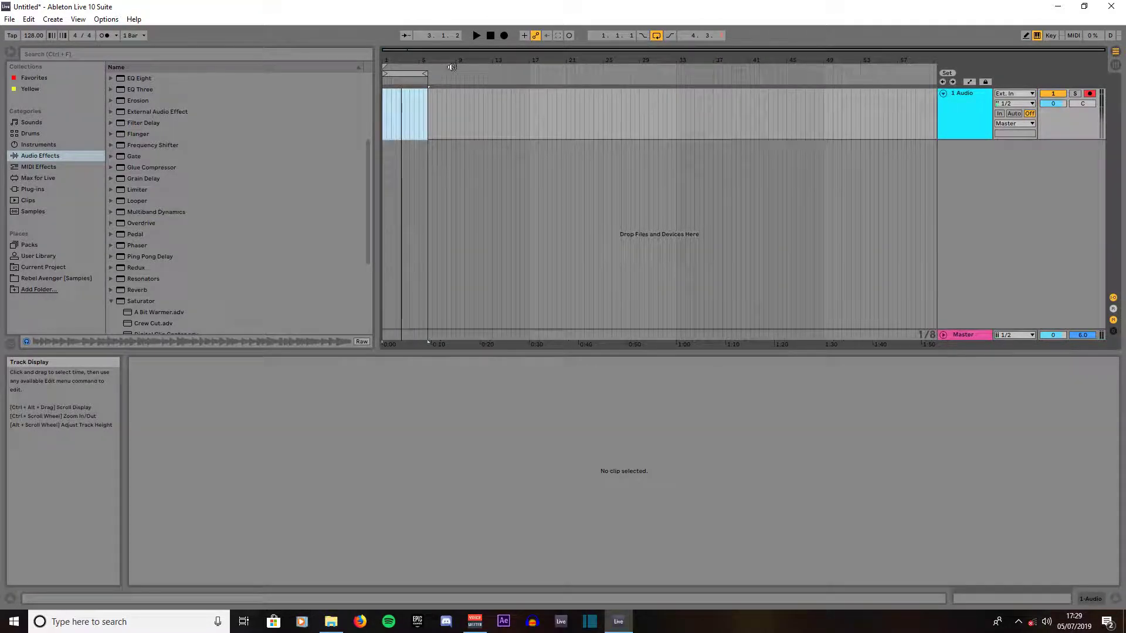
{"action": "left_click", "coordinate": [505, 39]}
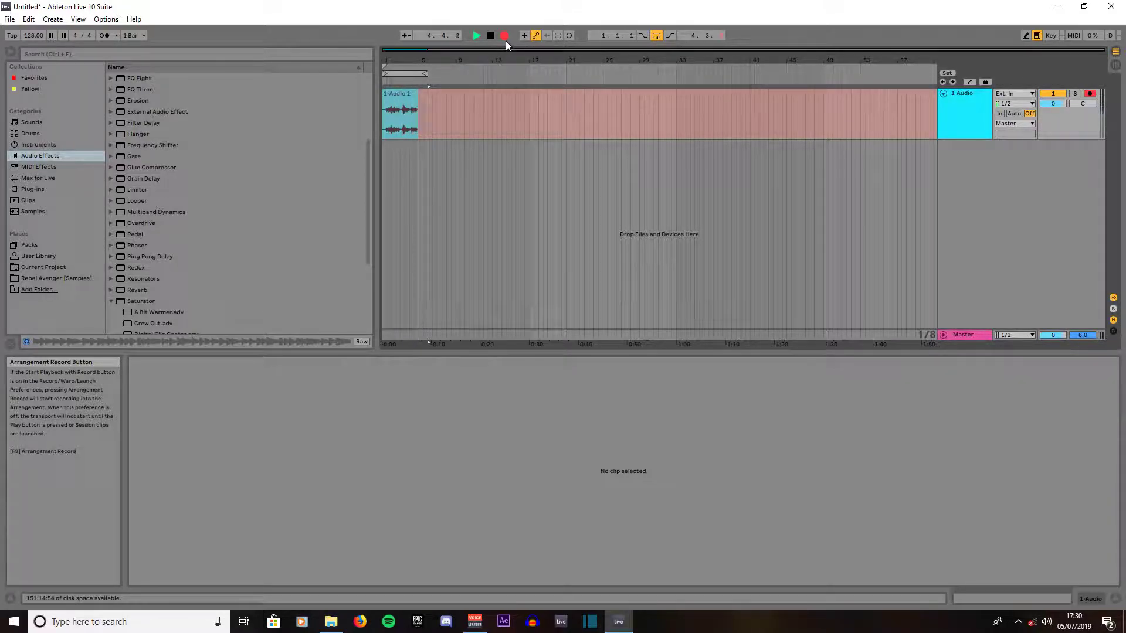
{"action": "key", "text": "space"}
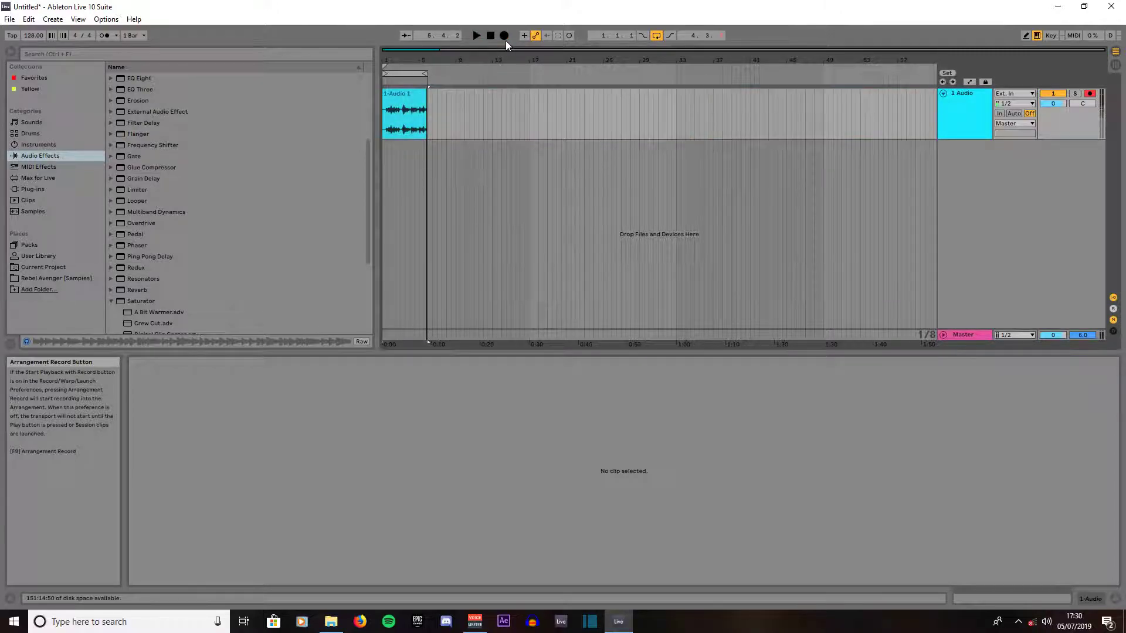
{"action": "key", "text": "space"}
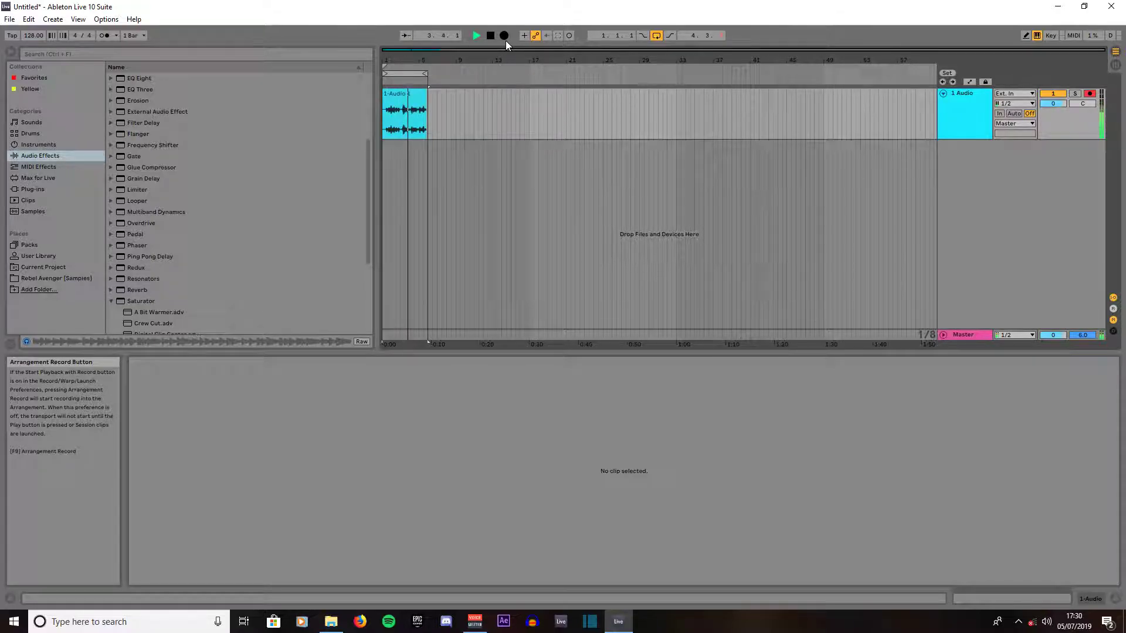
{"action": "key", "text": "space"}
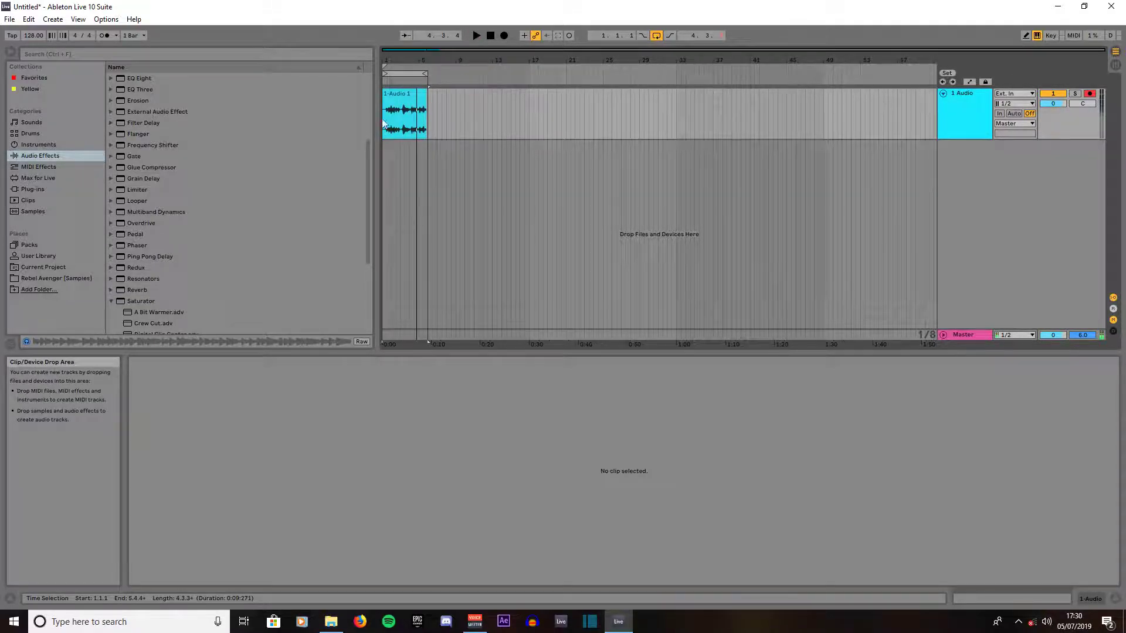
- Turn off the arrangement grid and trim the silence at the clip's start, placing it at 1.1.1 with a length of about 4.1.1
{"action": "right_click", "coordinate": [386, 126]}
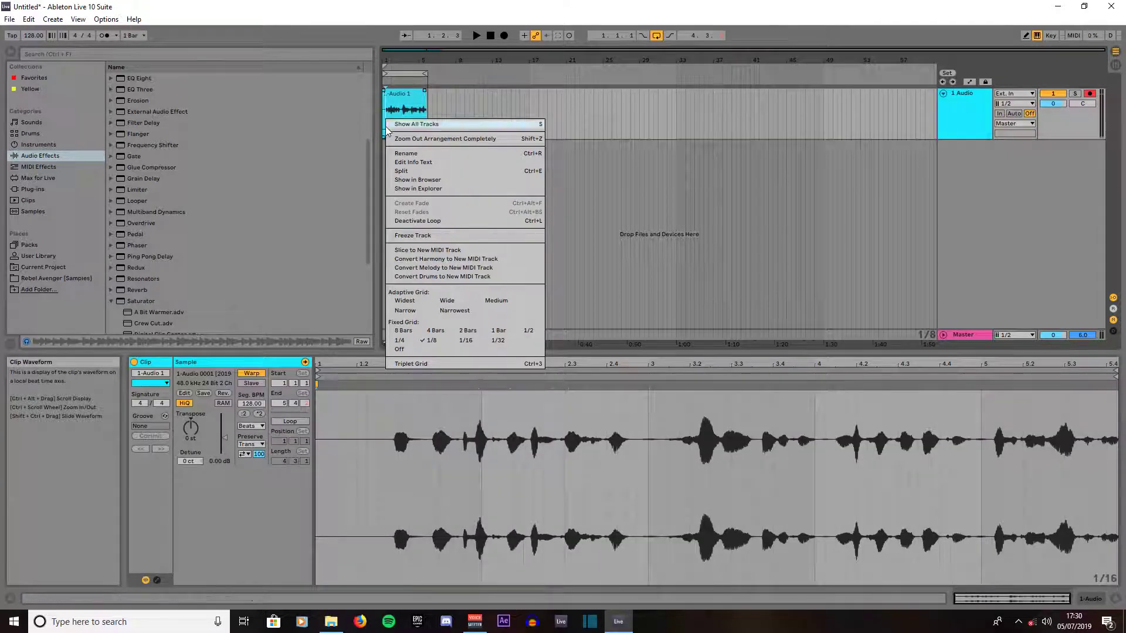
{"action": "left_click", "coordinate": [399, 349]}
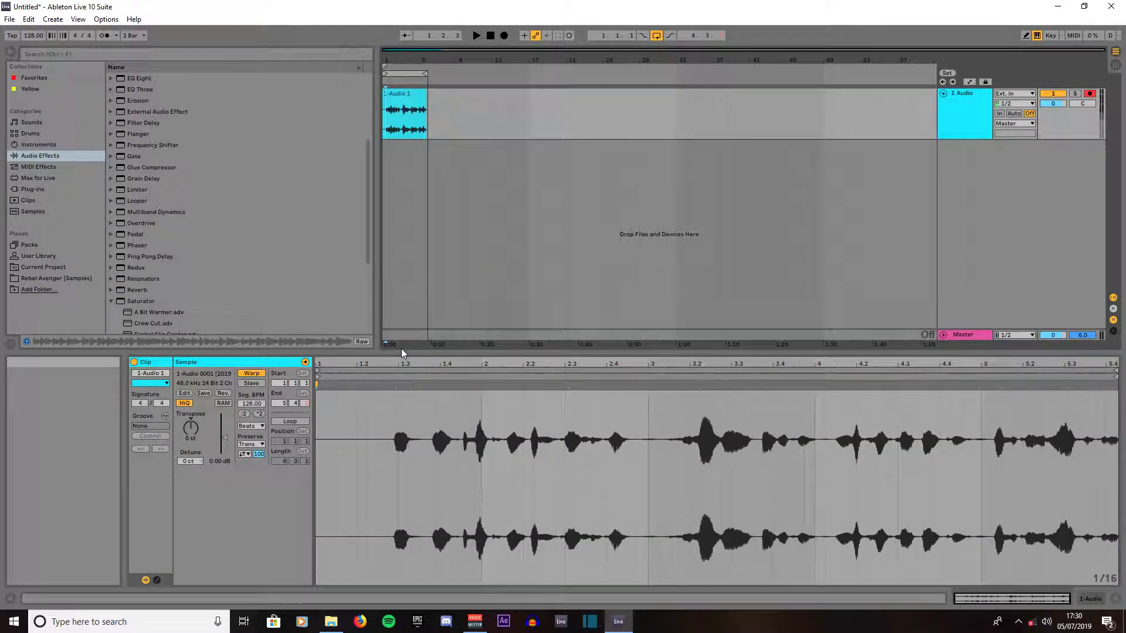
{"action": "key", "text": "z"}
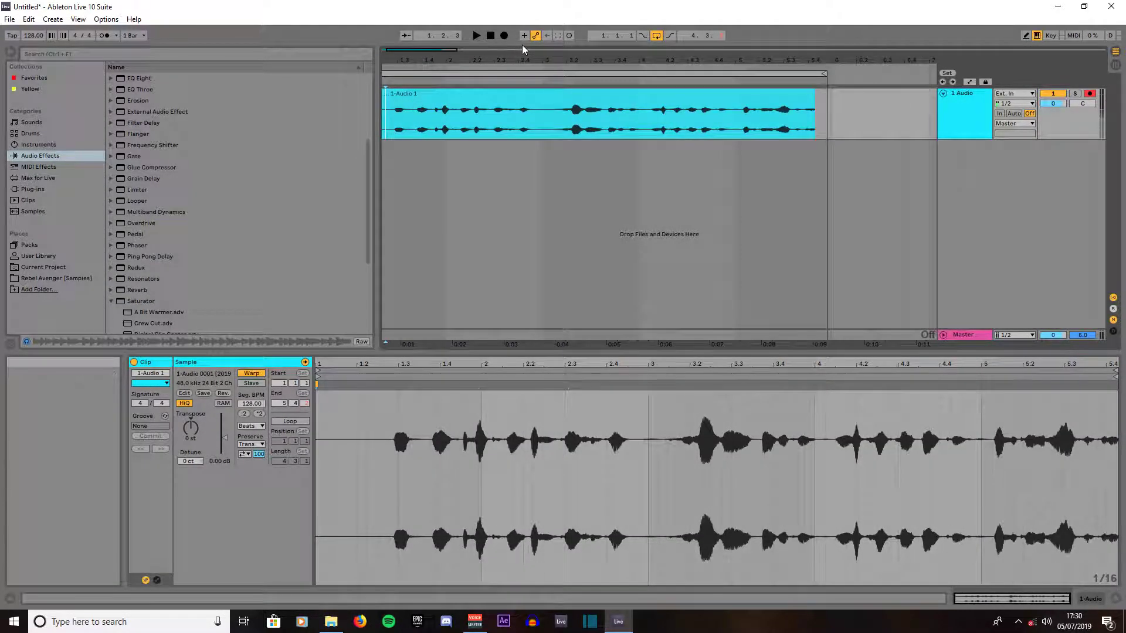
{"action": "left_click", "coordinate": [397, 52]}
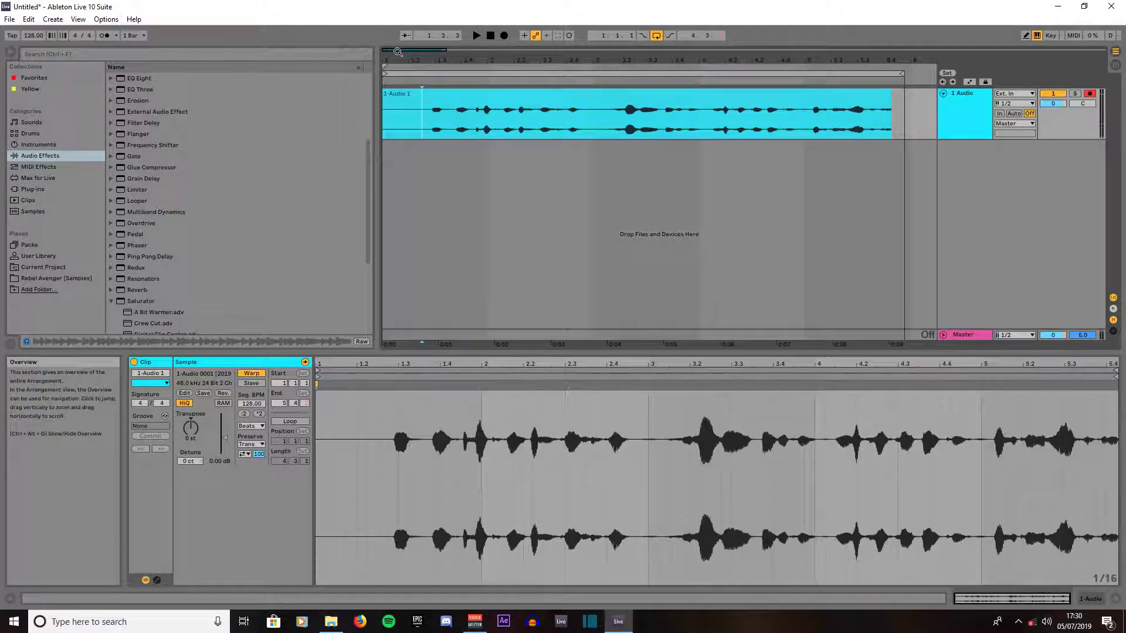
{"action": "mouse_move", "coordinate": [384, 95]}
{"action": "left_mouse_down"}
{"action": "mouse_move", "coordinate": [433, 96]}
{"action": "mouse_move", "coordinate": [387, 100]}
{"action": "left_mouse_up"}
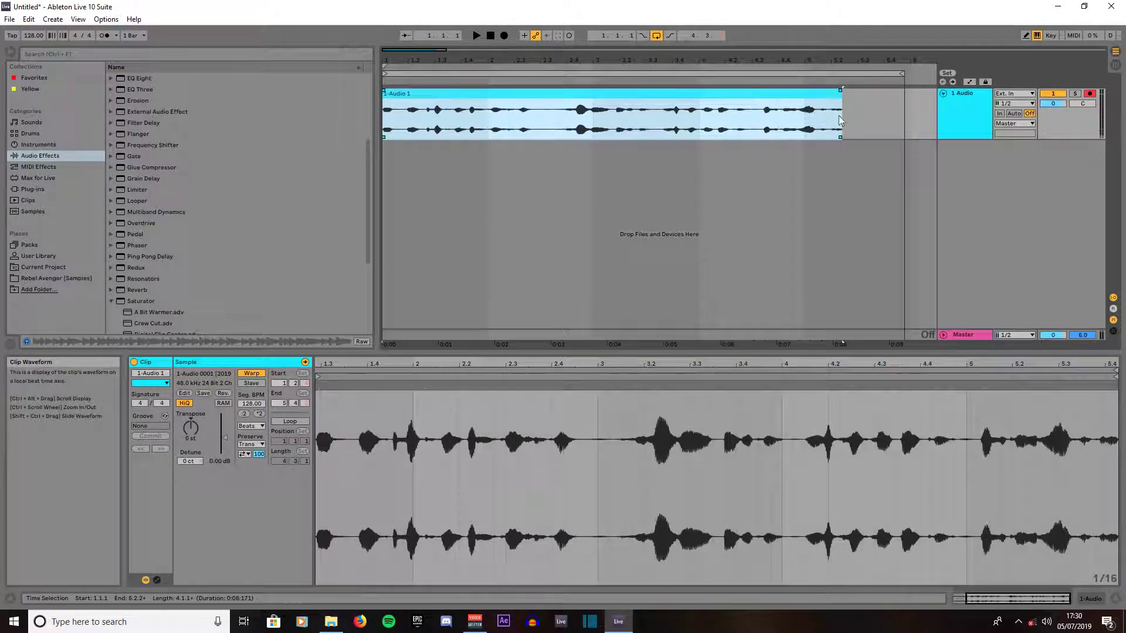
- Set the new clip's warp mode to Complex Pro and raise its gain to 5.25 dB
{"action": "left_click", "coordinate": [252, 426]}
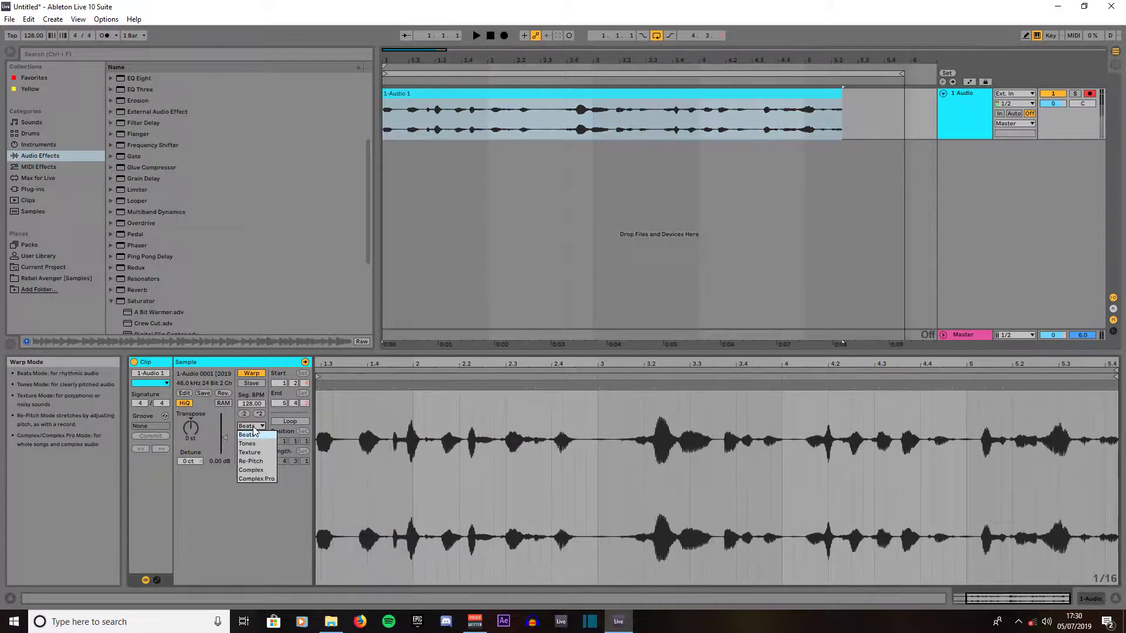
{"action": "left_click", "coordinate": [242, 479]}
{"action": "left_click_drag", "start_coordinate": [225, 437], "coordinate": [225, 431]}
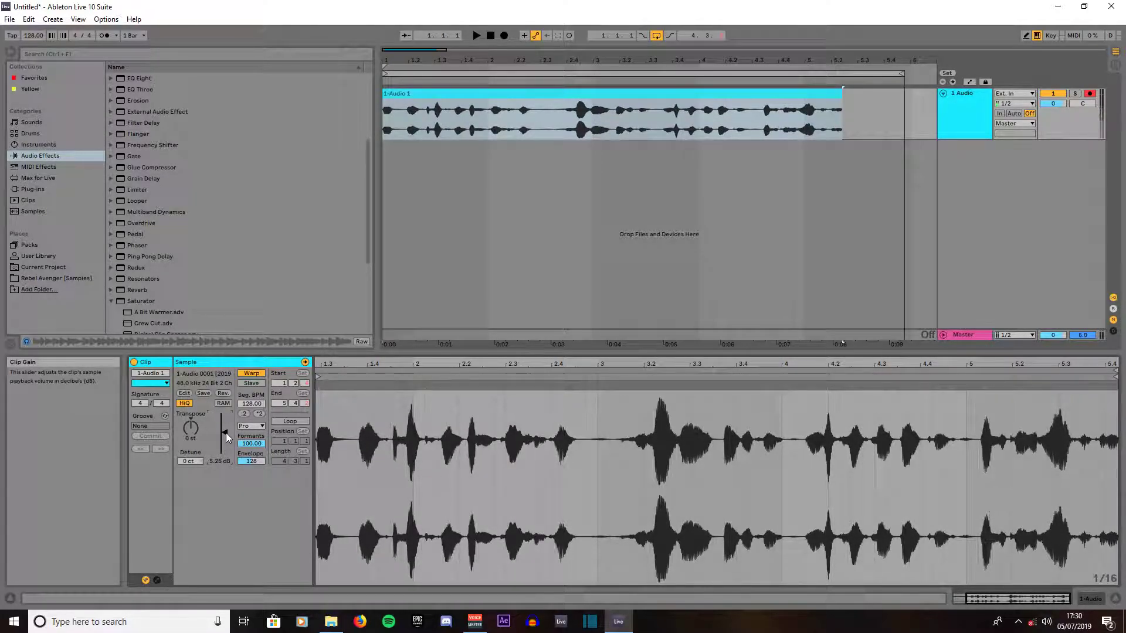
- Set the arrangement loop to the trimmed clip's length and play it back
{"action": "left_click", "coordinate": [501, 91]}
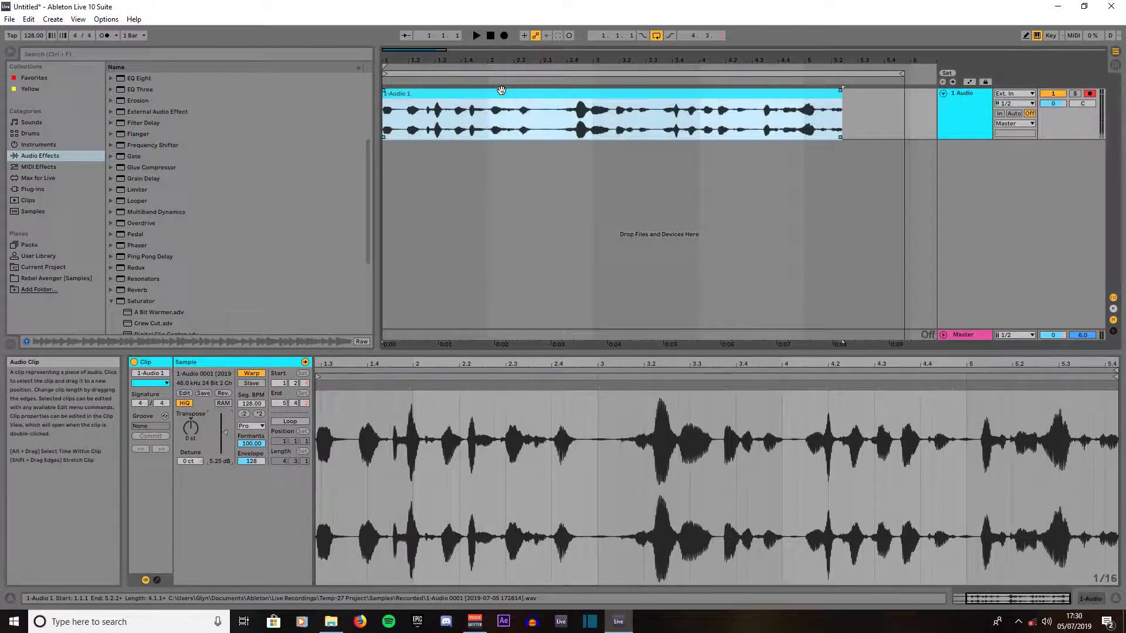
{"action": "key", "text": "ctrl+l"}
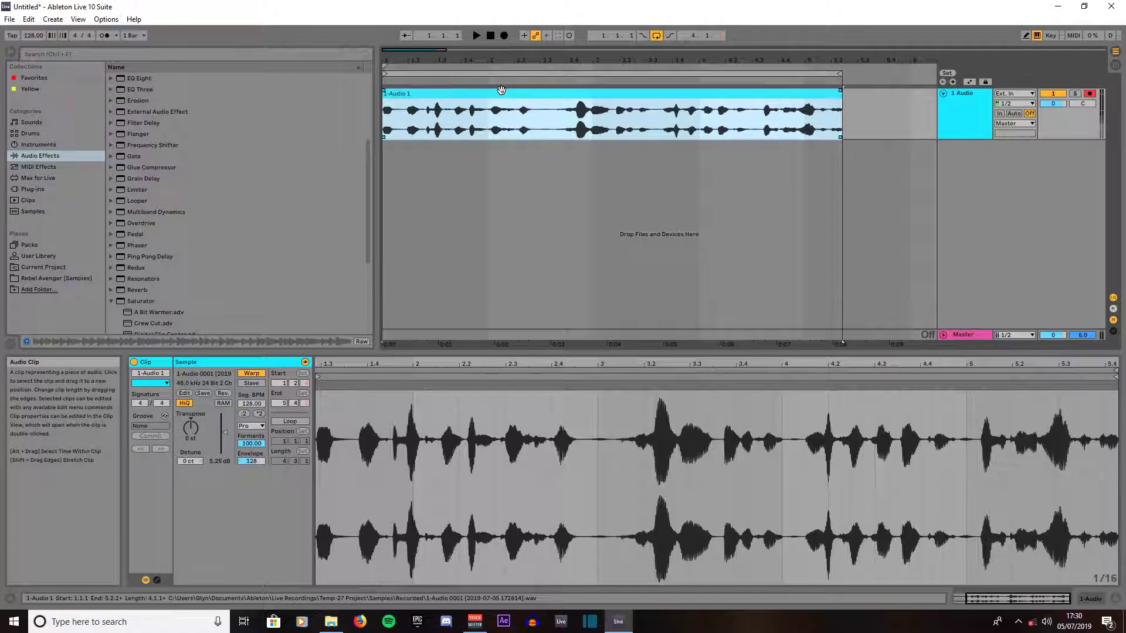
{"action": "key", "text": "space"}
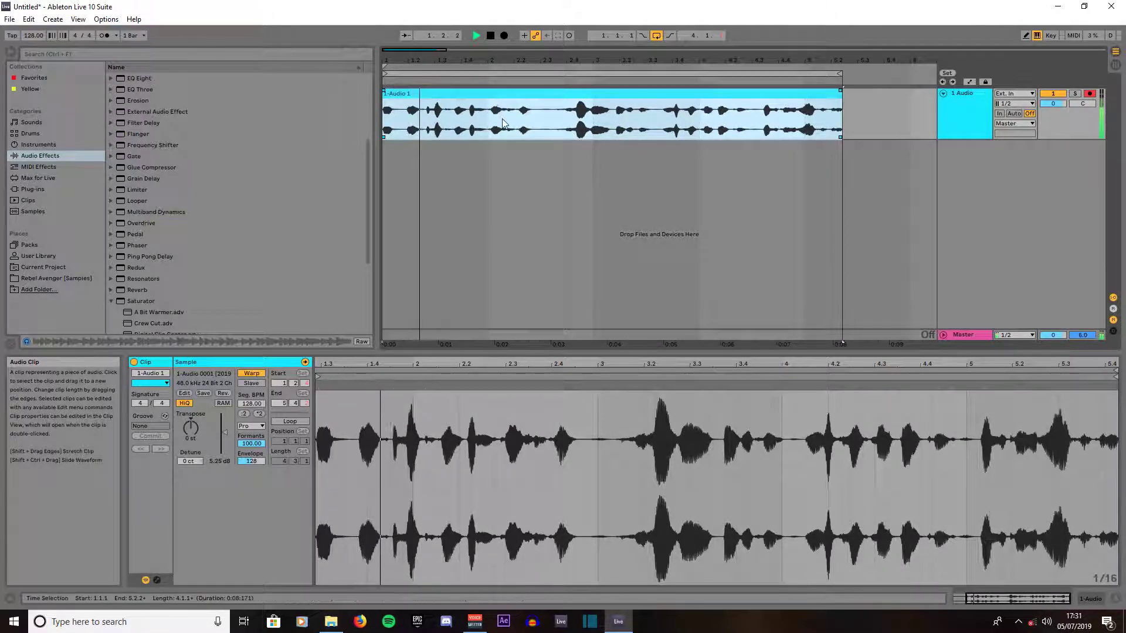
{"action": "key", "text": "space"}
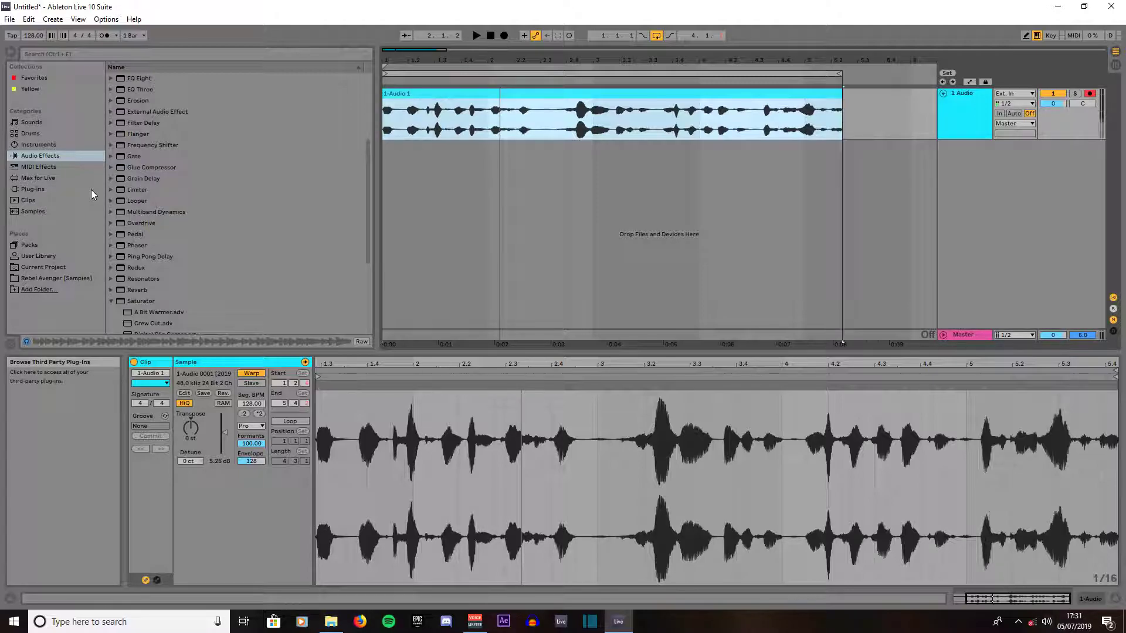
- Add an EQ Eight audio effect to the vocal track and play the clip through it
{"action": "left_click", "coordinate": [45, 156]}
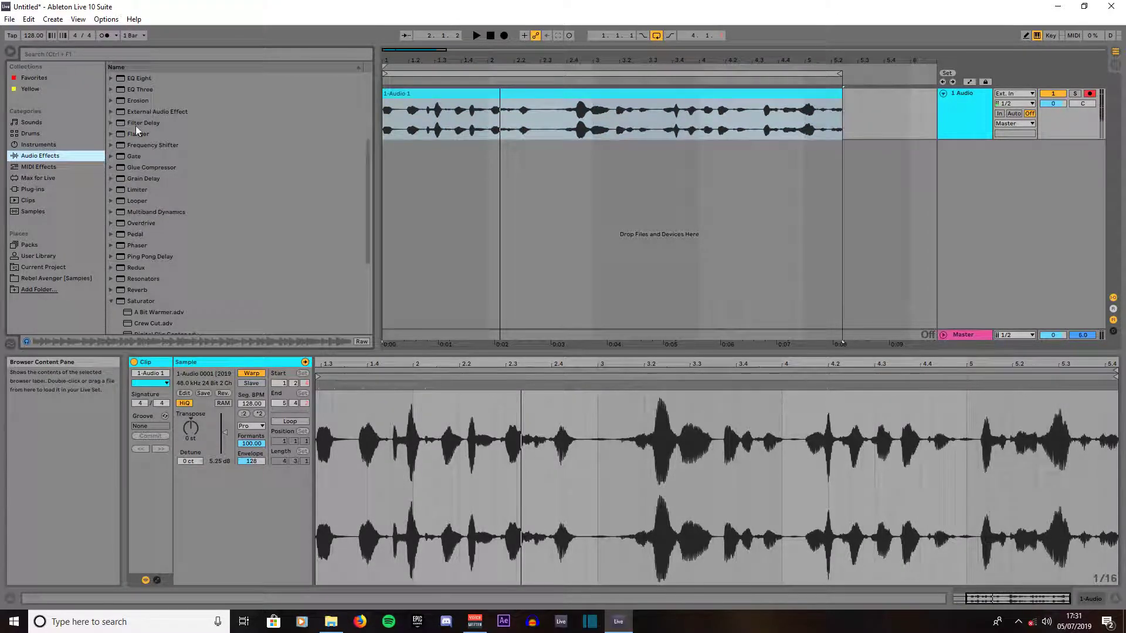
{"action": "left_click", "coordinate": [135, 80]}
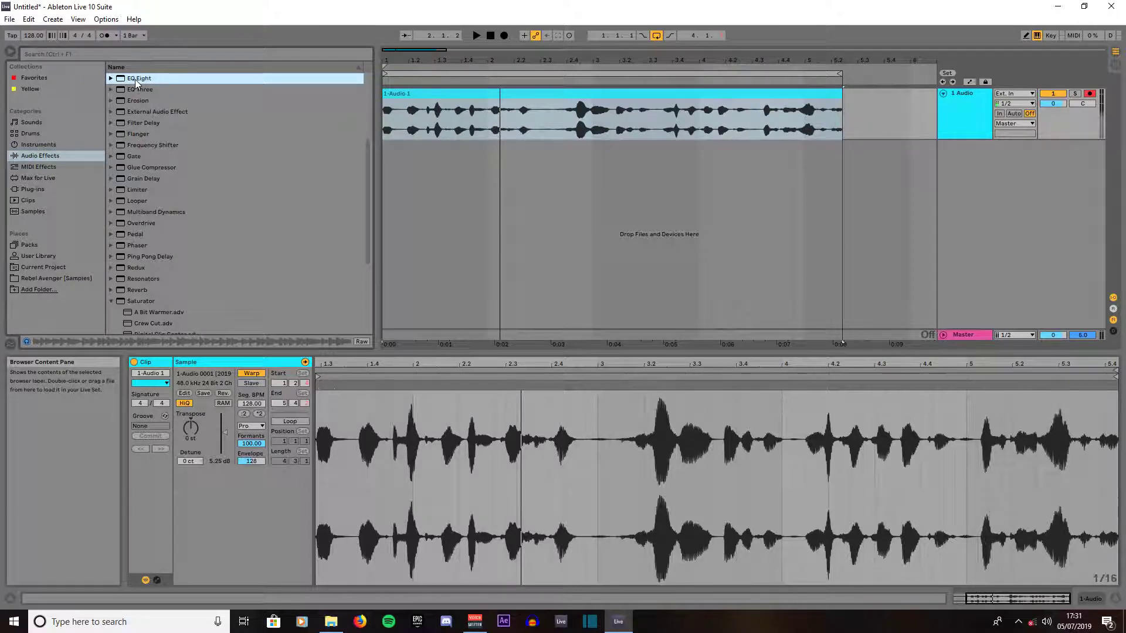
{"action": "left_click_drag", "start_coordinate": [135, 79], "coordinate": [439, 111]}
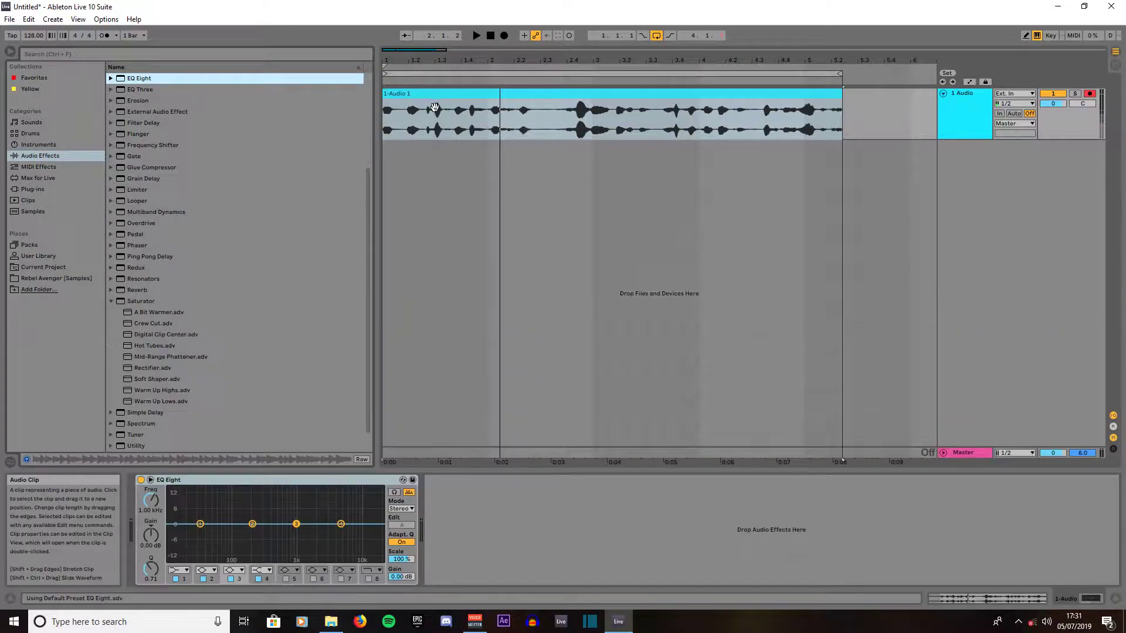
{"action": "key", "text": "space"}
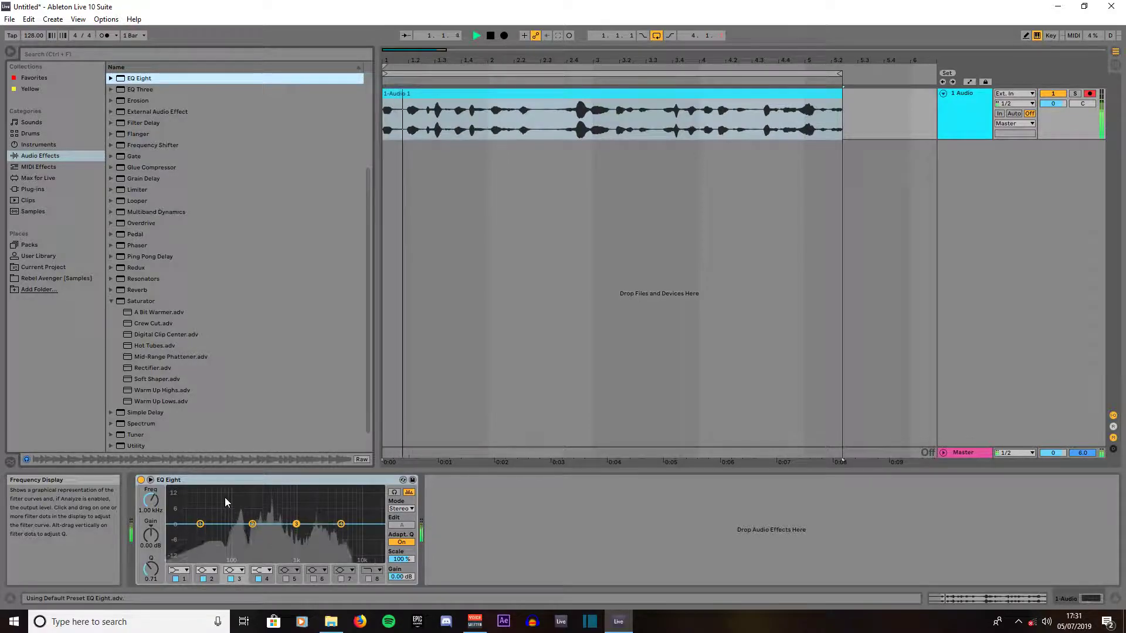
- Set EQ Eight band 1 to a 48 dB/octave low cut filter at 150 Hz
{"action": "left_click", "coordinate": [201, 526]}
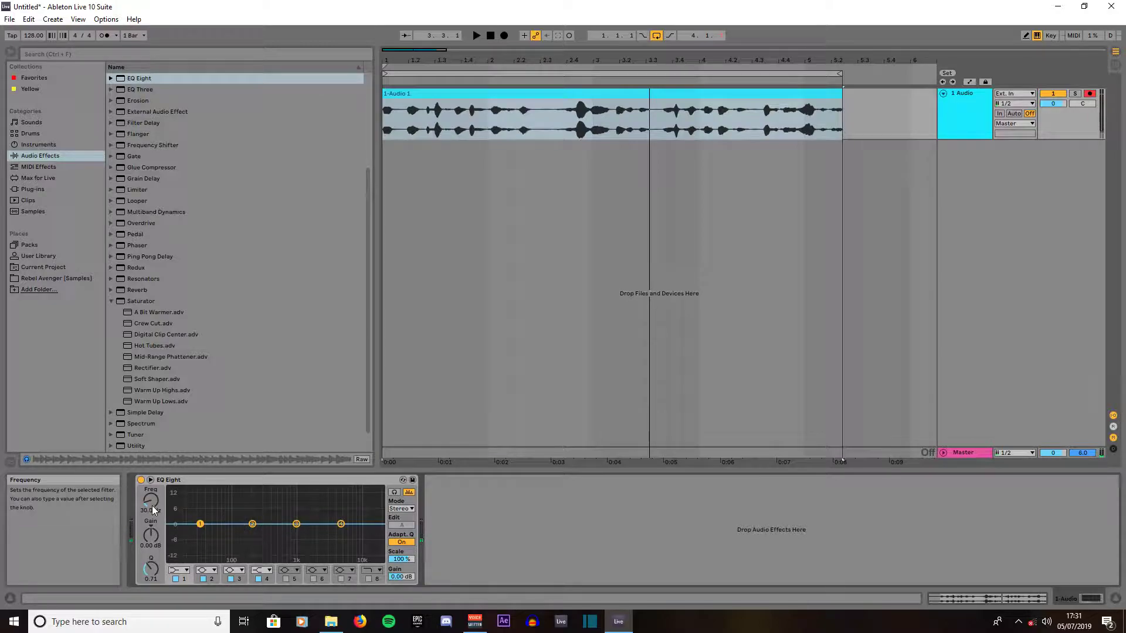
{"action": "left_click_drag", "start_coordinate": [151, 505], "coordinate": [151, 478]}
{"action": "left_click_drag", "start_coordinate": [150, 499], "coordinate": [151, 501]}
{"action": "left_click", "coordinate": [174, 572]}
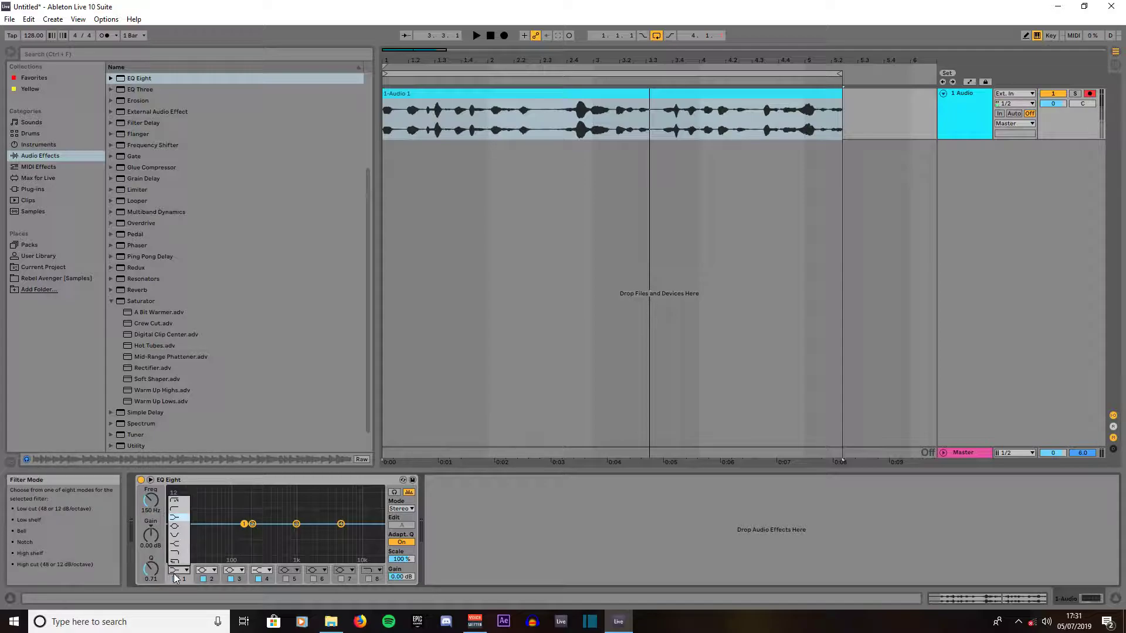
{"action": "left_click", "coordinate": [175, 502]}
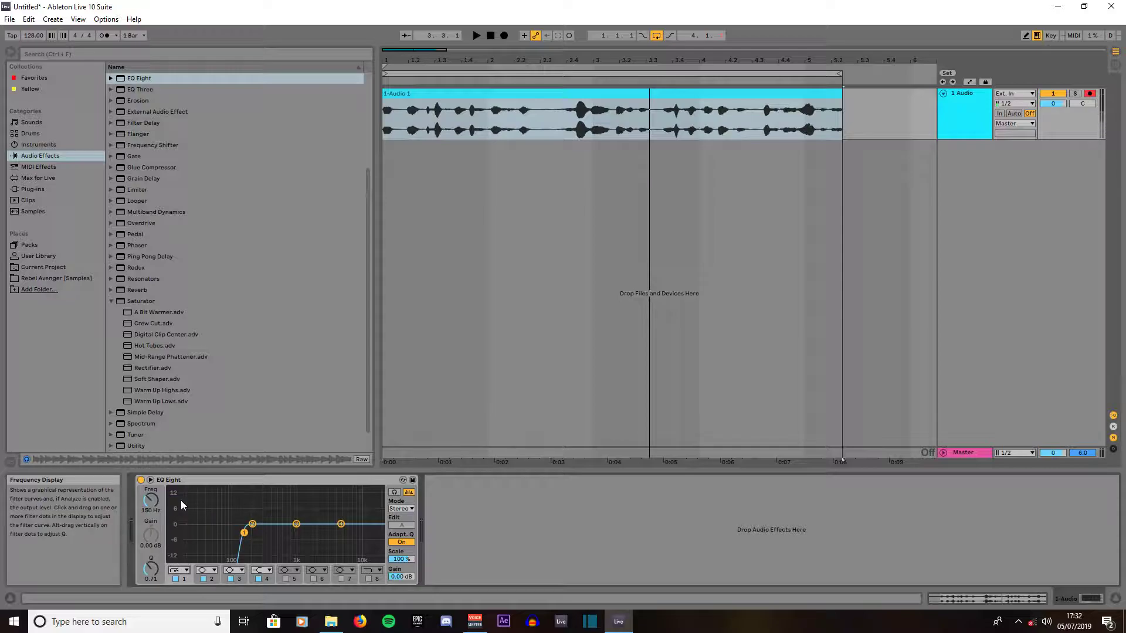
- Set EQ Eight band 2 to 508 Hz with a gain of -3.55 dB and a Q of about 6
{"action": "left_click", "coordinate": [253, 526]}
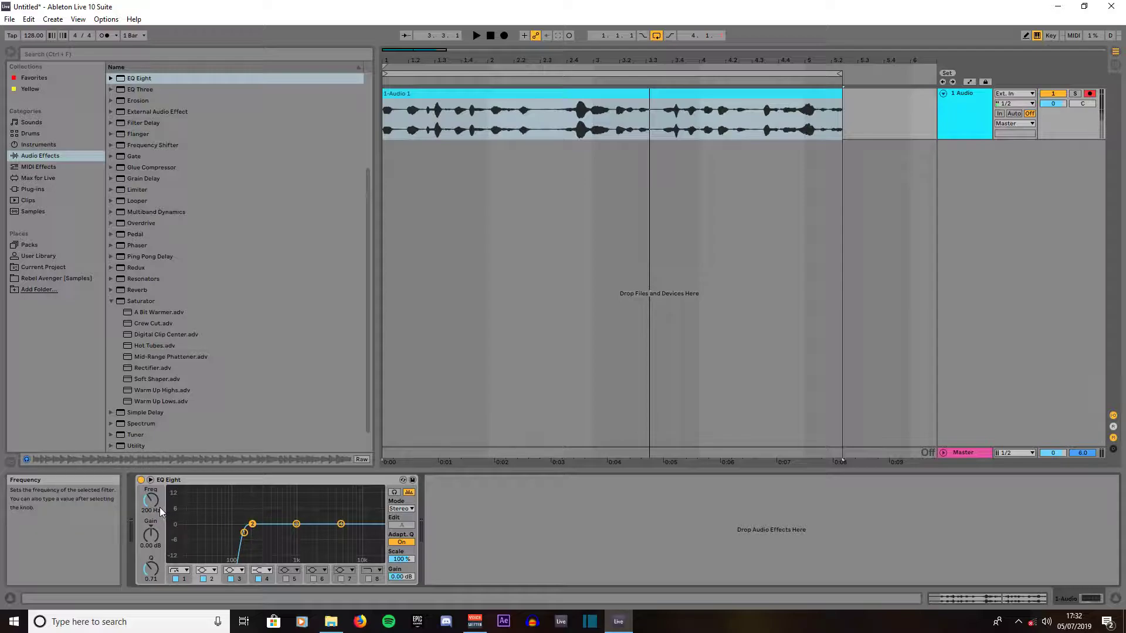
{"action": "left_click_drag", "start_coordinate": [152, 504], "coordinate": [152, 489]}
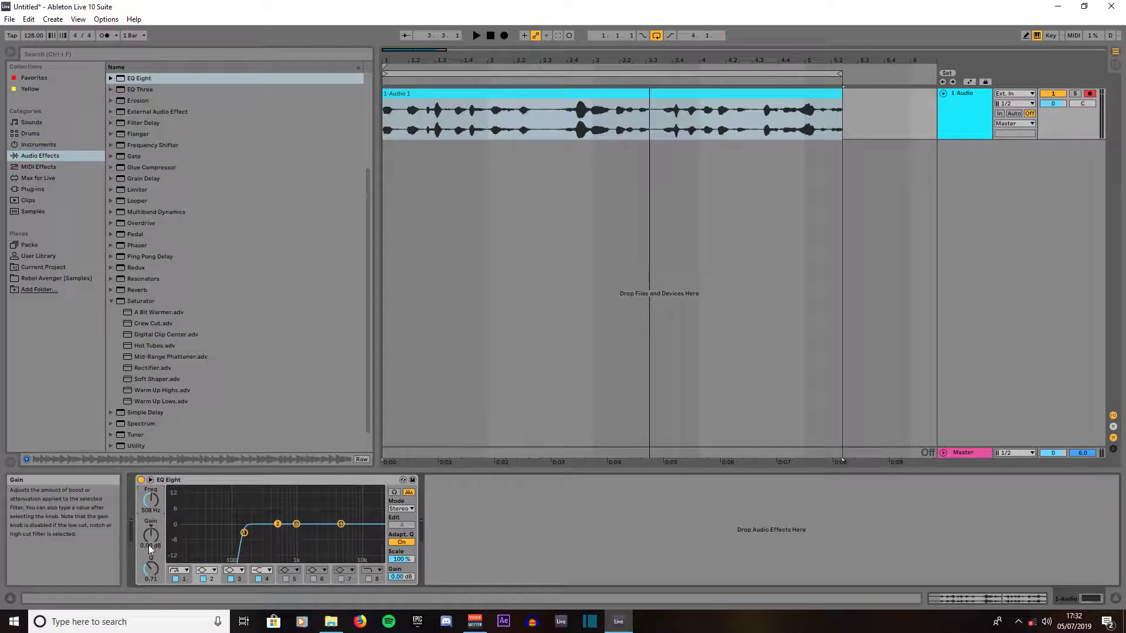
{"action": "left_click_drag", "start_coordinate": [149, 537], "coordinate": [149, 546]}
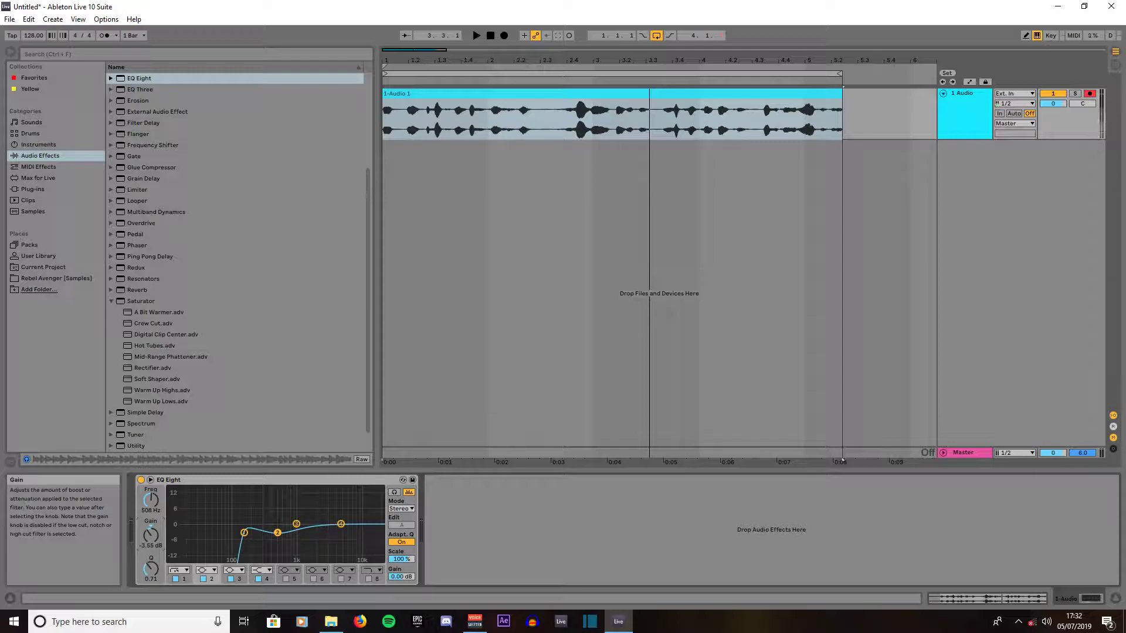
{"action": "left_click_drag", "start_coordinate": [151, 574], "coordinate": [151, 556]}
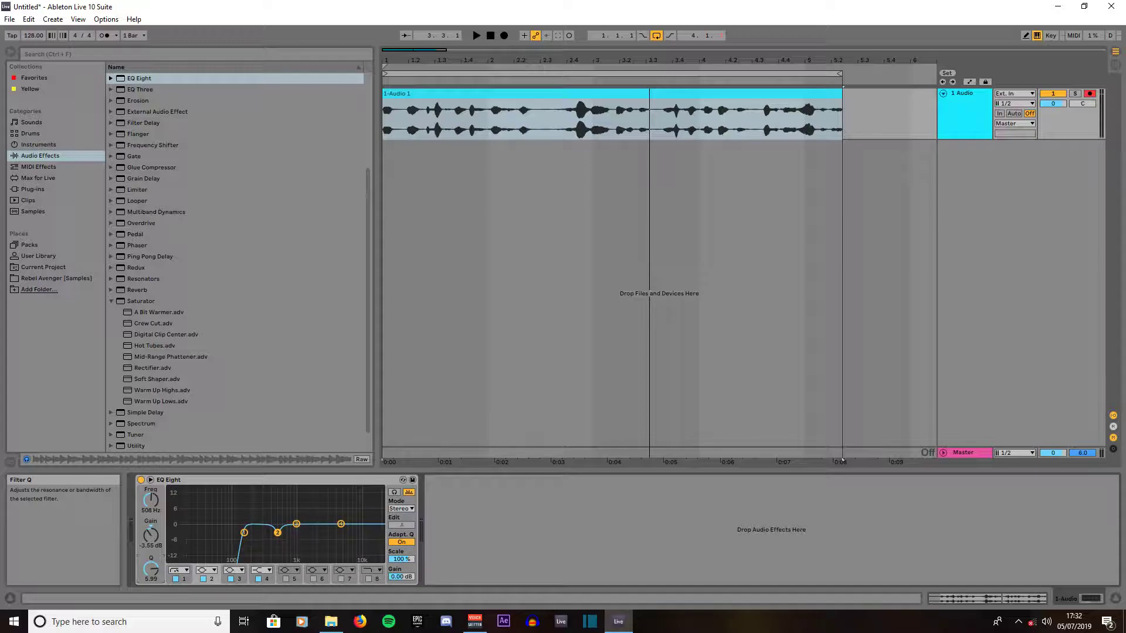
- Cut EQ Eight band 3 at 1.00 kHz by 1.55 dB and narrow it to a Q of about 3.55
{"action": "left_click", "coordinate": [297, 525]}
{"action": "left_click_drag", "start_coordinate": [152, 534], "coordinate": [152, 538]}
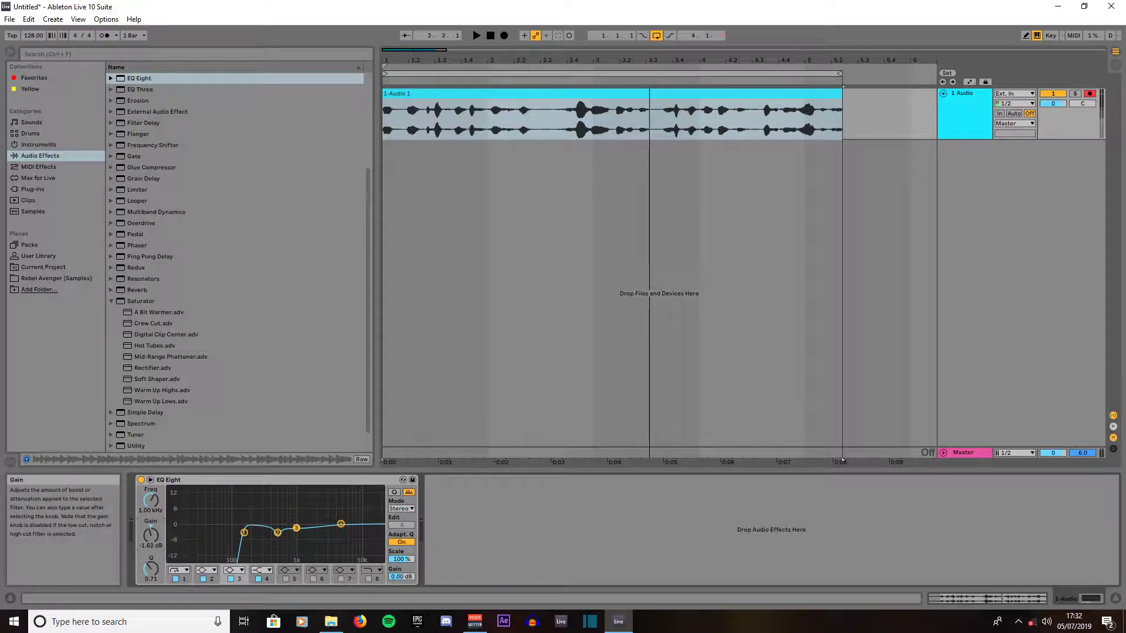
{"action": "left_click_drag", "start_coordinate": [144, 568], "coordinate": [143, 556]}
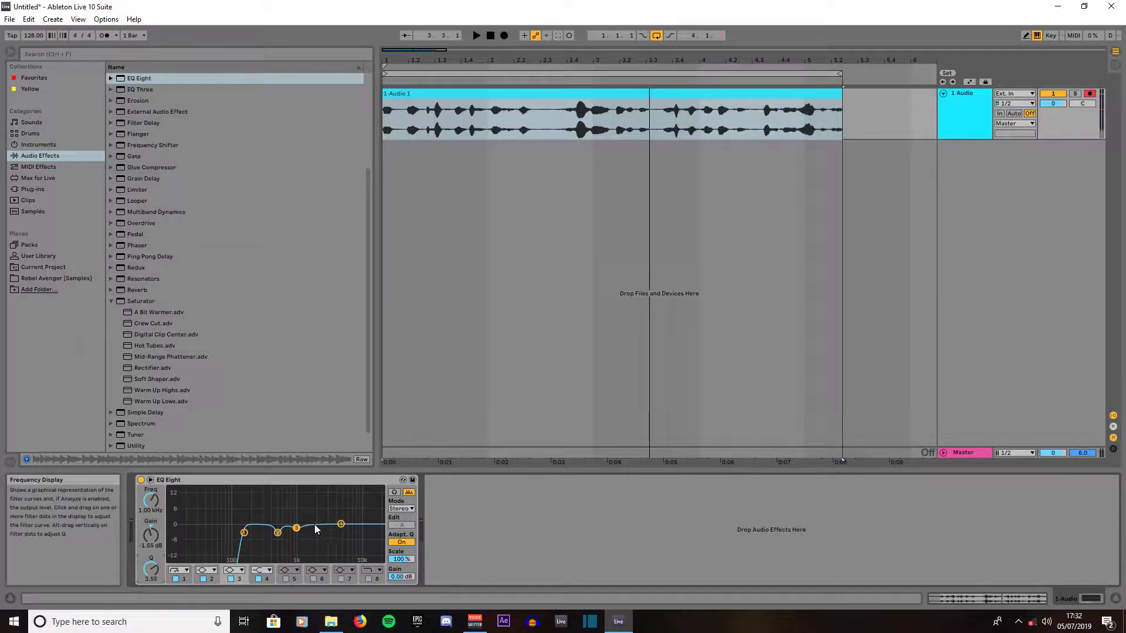
- Set EQ Eight band 4 to 3.25 kHz with a gain of 2.50 dB and a Q of about 9
{"action": "left_click", "coordinate": [339, 526]}
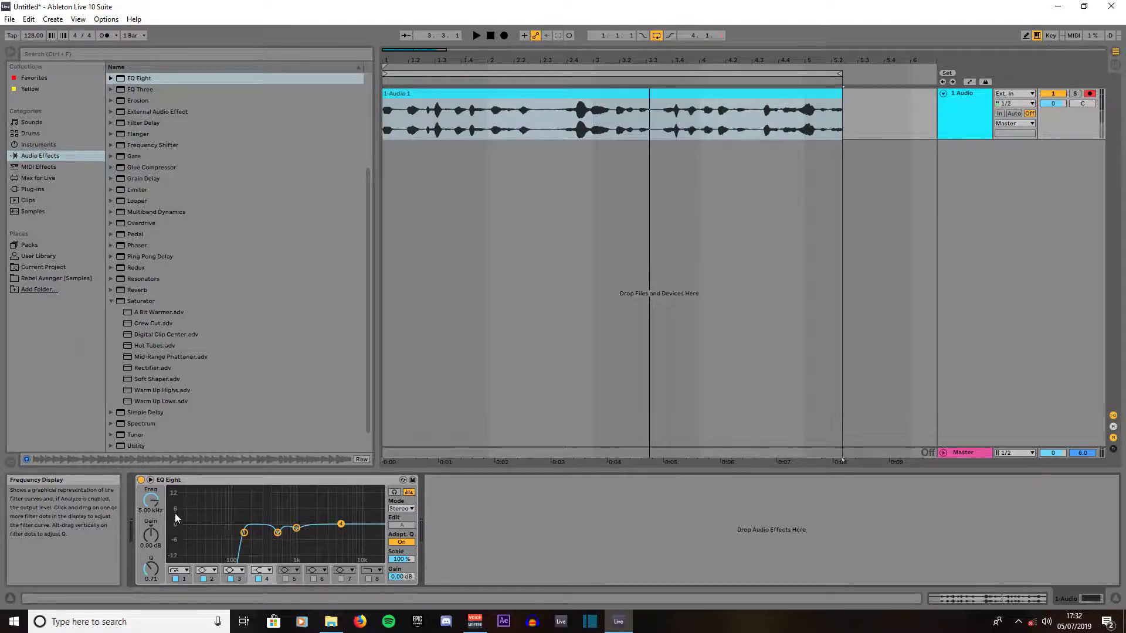
{"action": "left_click_drag", "start_coordinate": [151, 503], "coordinate": [151, 511]}
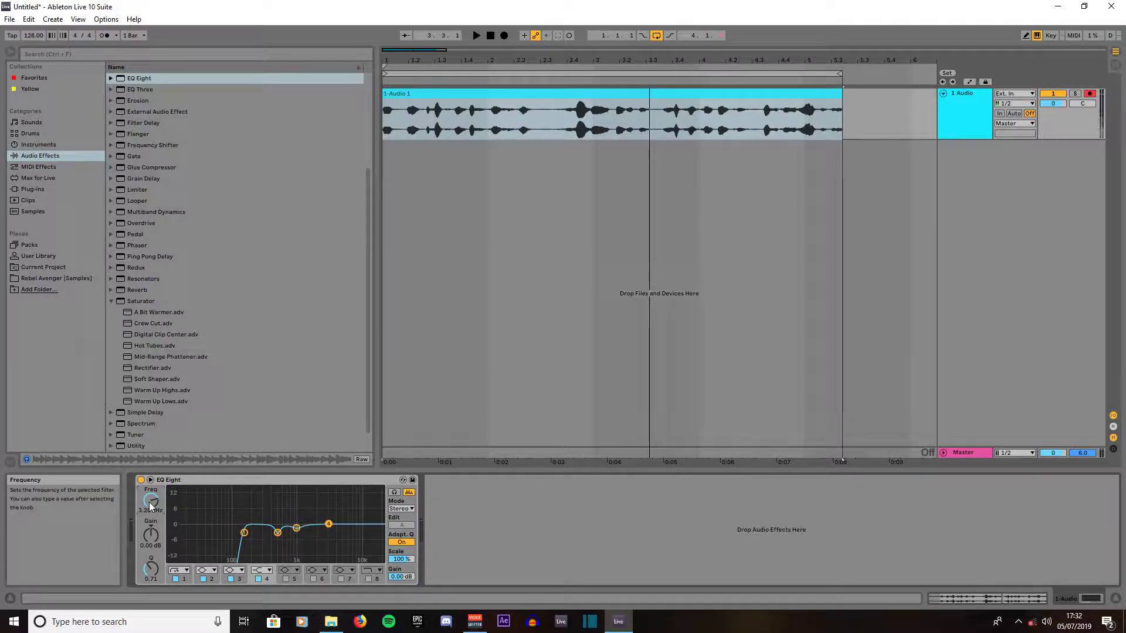
{"action": "left_click_drag", "start_coordinate": [149, 535], "coordinate": [149, 528]}
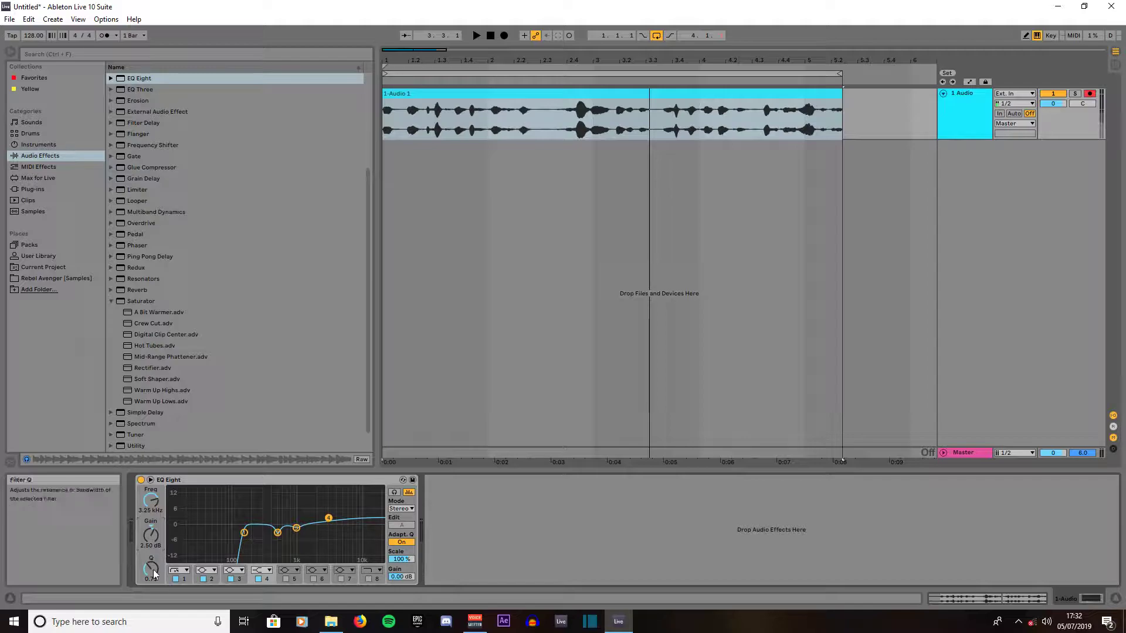
{"action": "left_click_drag", "start_coordinate": [151, 568], "coordinate": [151, 554]}
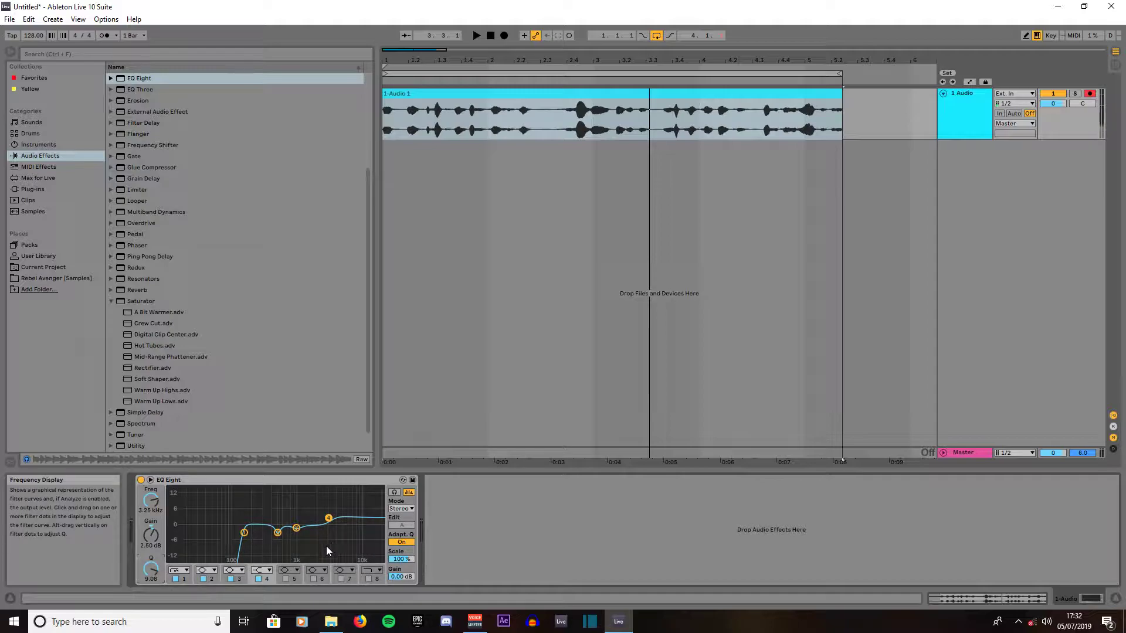
- Enable band 5 in EQ Eight and change band 4 to a bell filter
{"action": "left_click", "coordinate": [284, 579]}
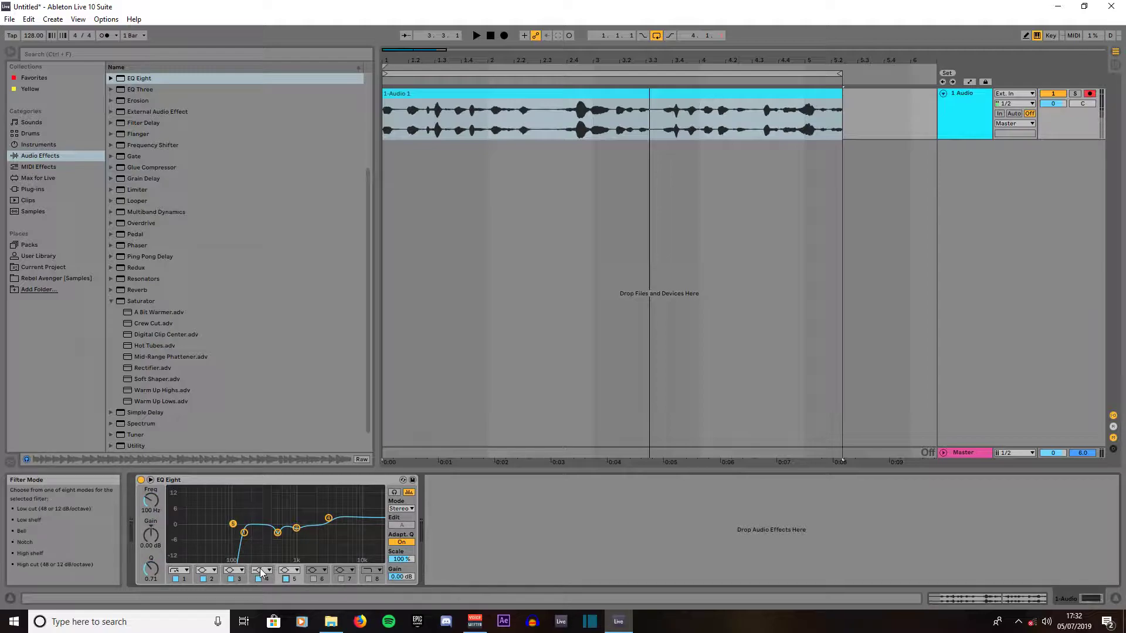
{"action": "left_click", "coordinate": [262, 572]}
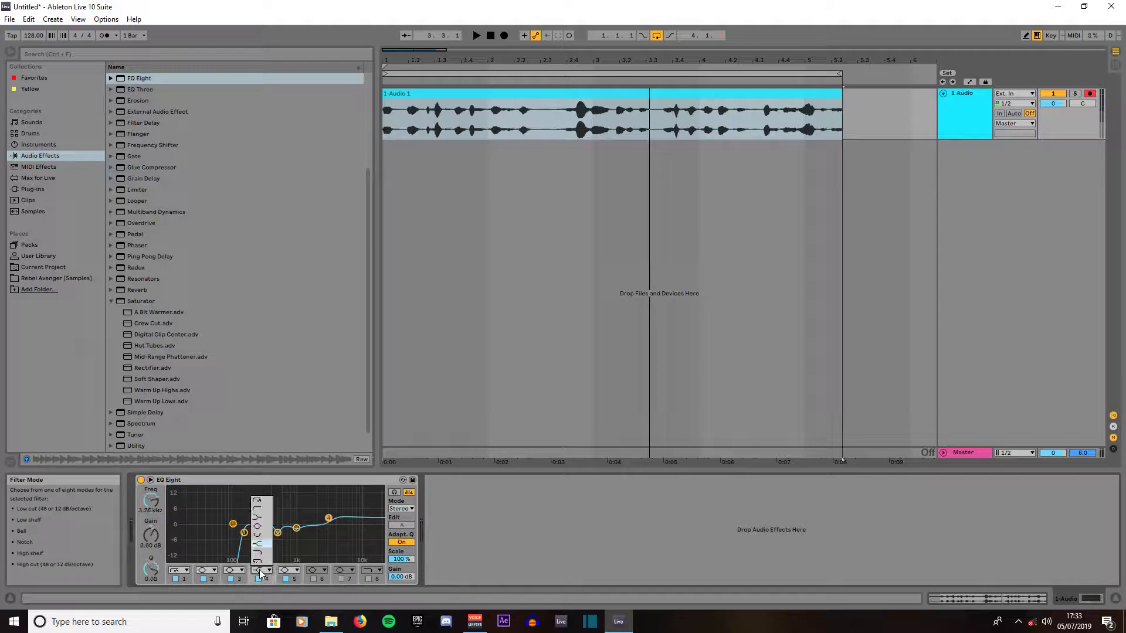
{"action": "left_click", "coordinate": [258, 526]}
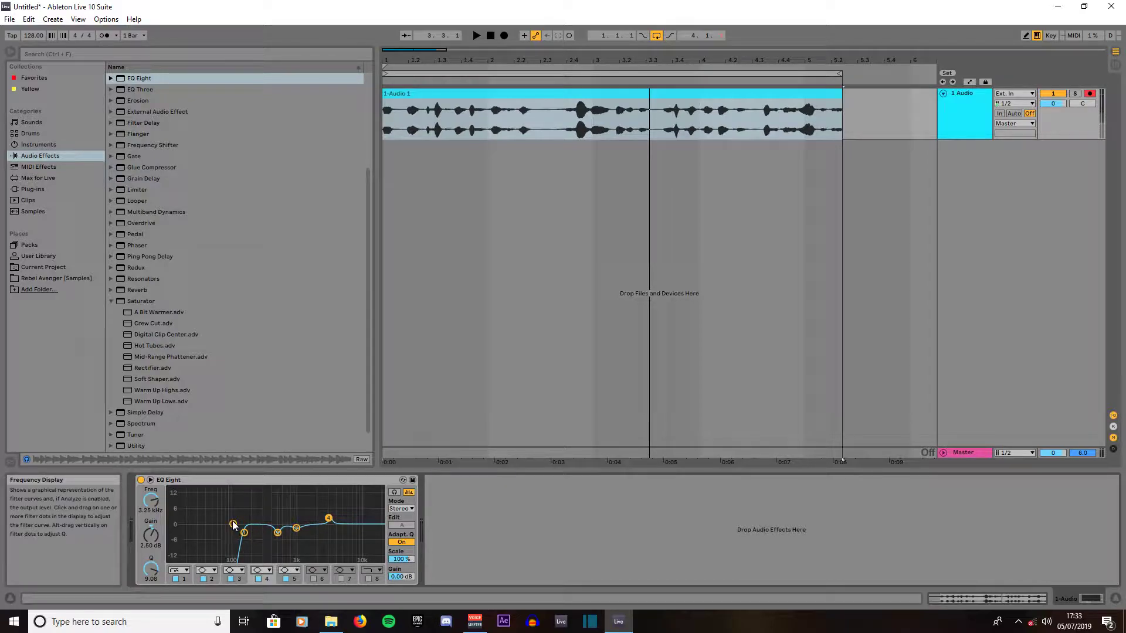
- Set EQ Eight band 5 to 7.06 kHz with a gain of 2.00 dB and a Q of about 7.5
{"action": "left_click", "coordinate": [234, 524]}
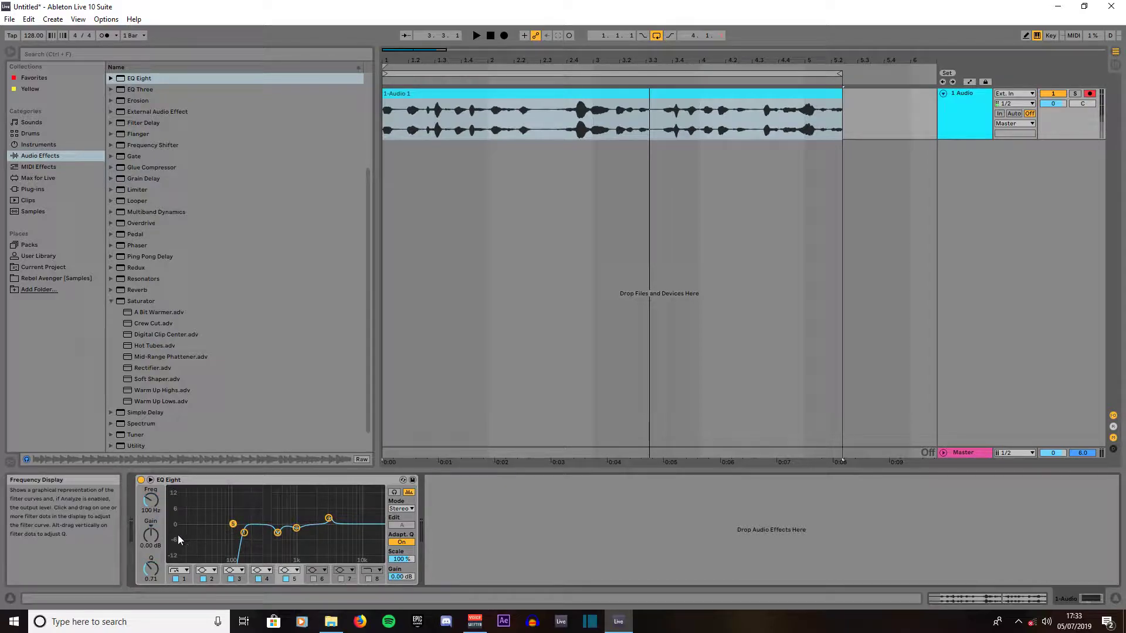
{"action": "left_click_drag", "start_coordinate": [151, 500], "coordinate": [151, 459]}
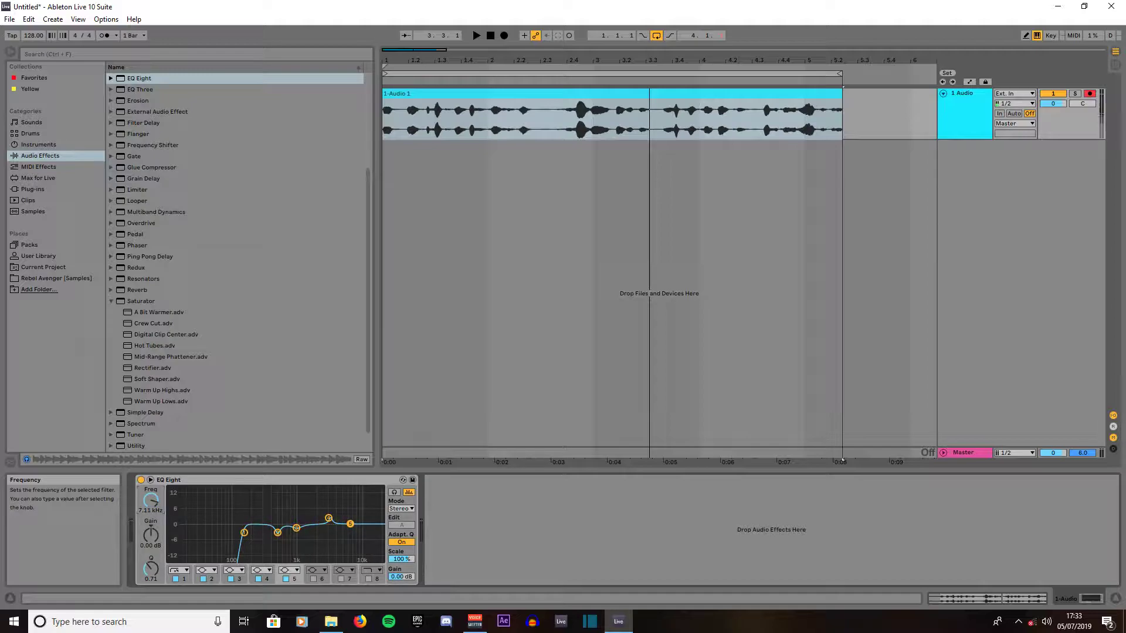
{"action": "left_click_drag", "start_coordinate": [151, 539], "coordinate": [151, 523]}
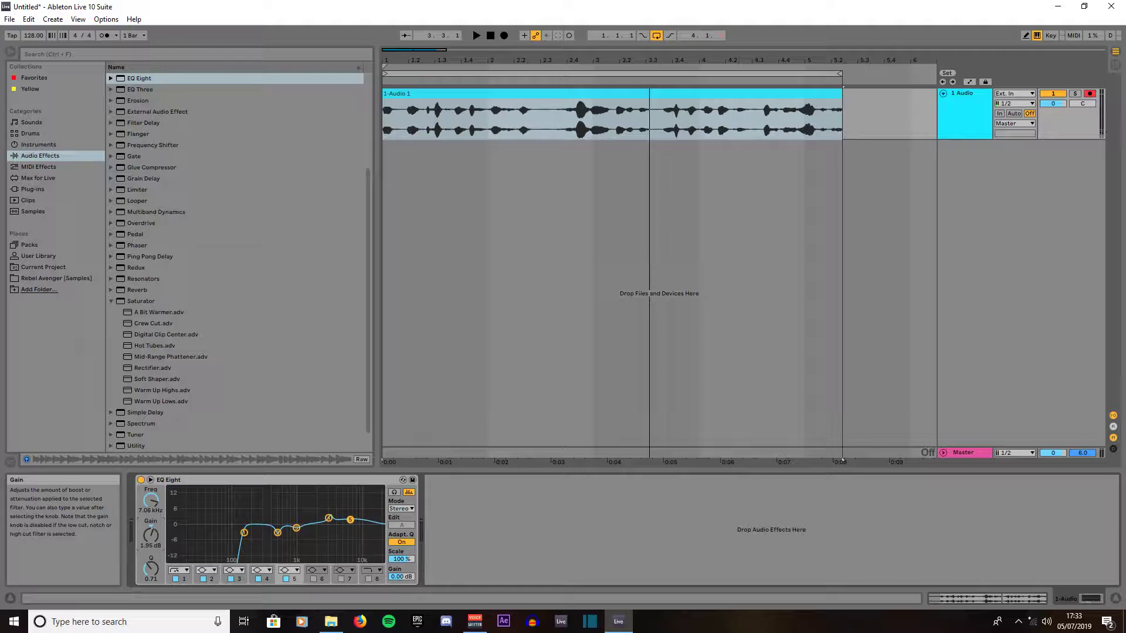
{"action": "left_click_drag", "start_coordinate": [150, 567], "coordinate": [151, 548]}
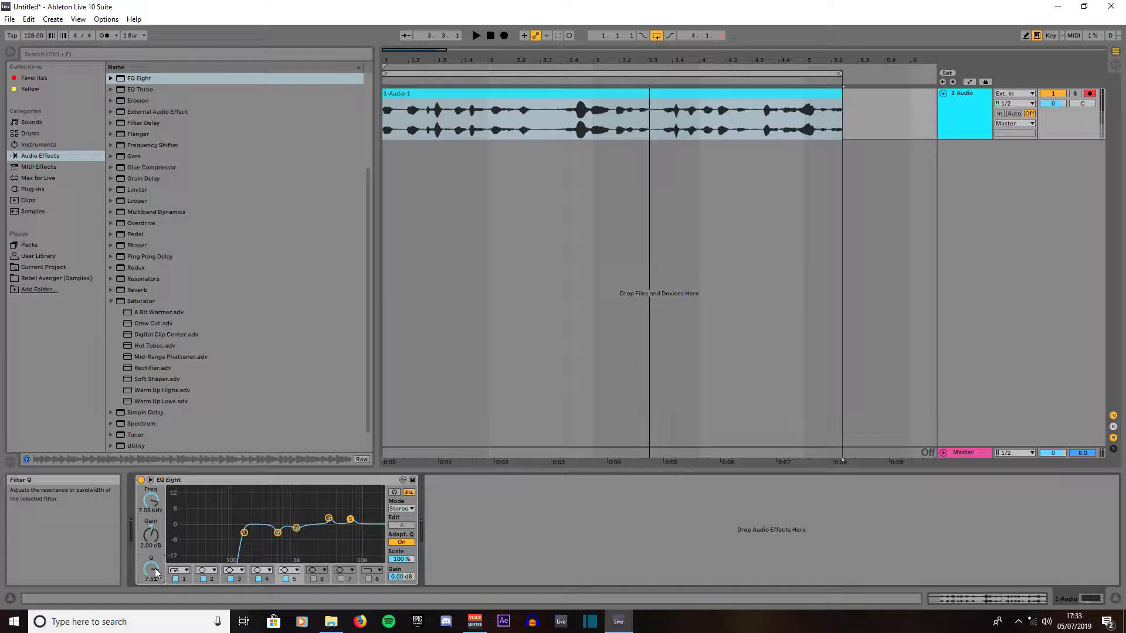
- Enable EQ Eight band 6 as a 48 dB/octave high cut at 18.0 kHz, with Scale at 110% and output gain at -0.15 dB
{"action": "left_click", "coordinate": [311, 578]}
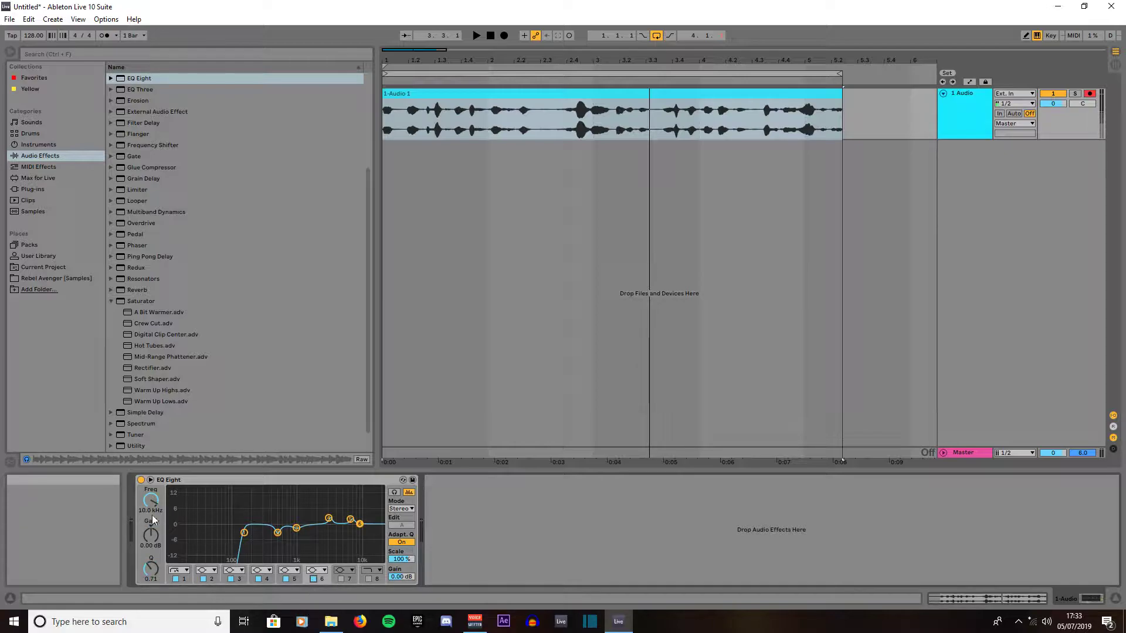
{"action": "left_click_drag", "start_coordinate": [151, 500], "coordinate": [151, 496]}
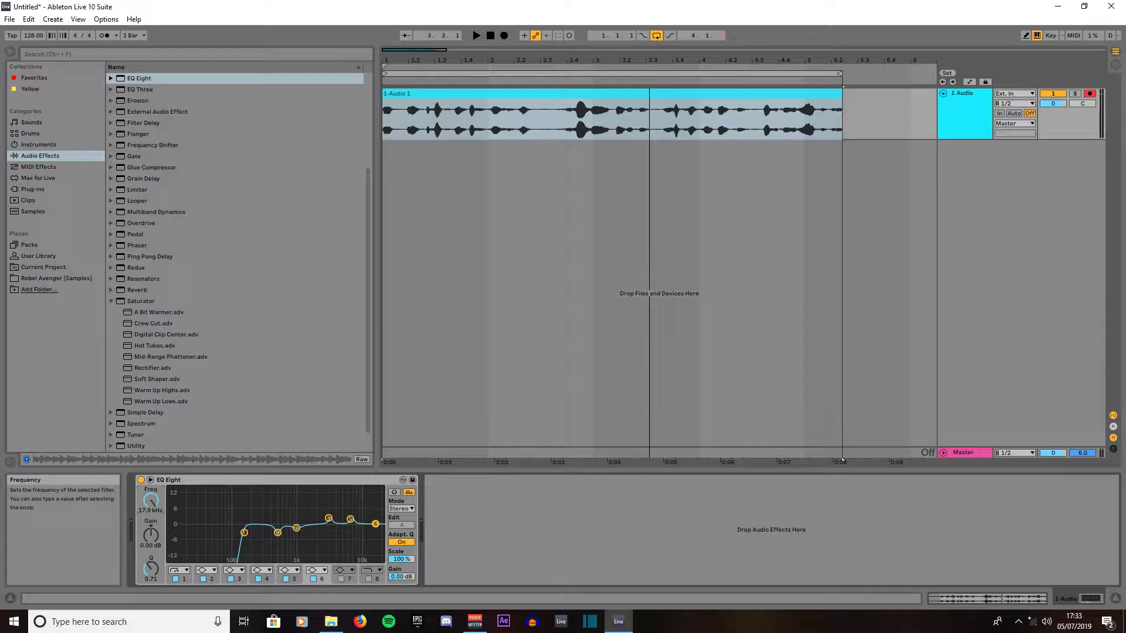
{"action": "left_click_drag", "start_coordinate": [150, 496], "coordinate": [150, 496]}
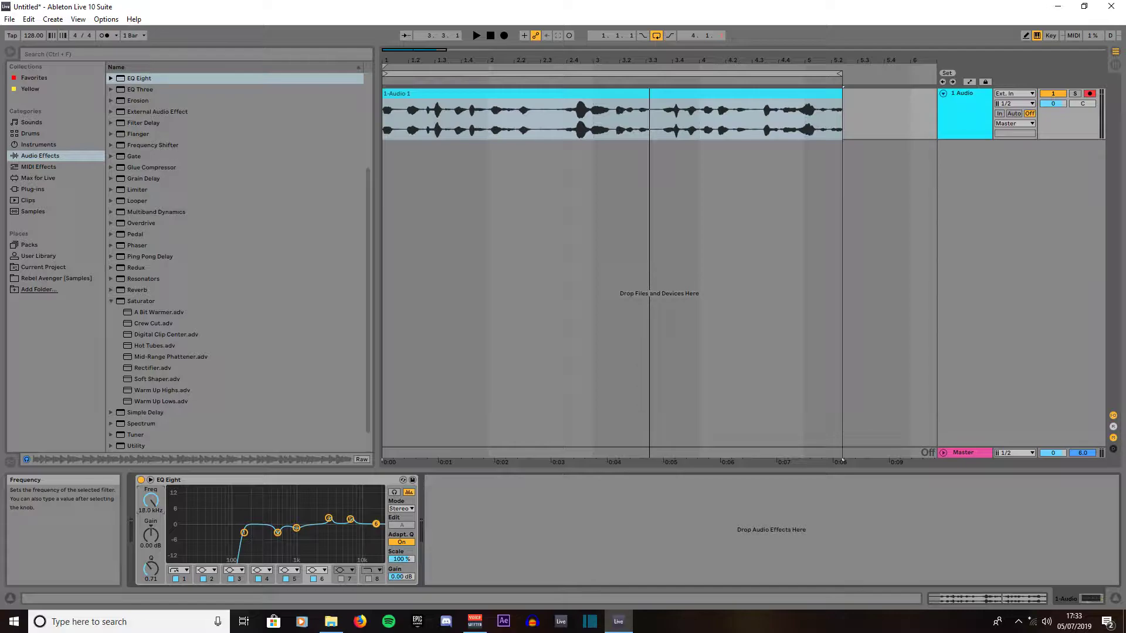
{"action": "left_click", "coordinate": [313, 571]}
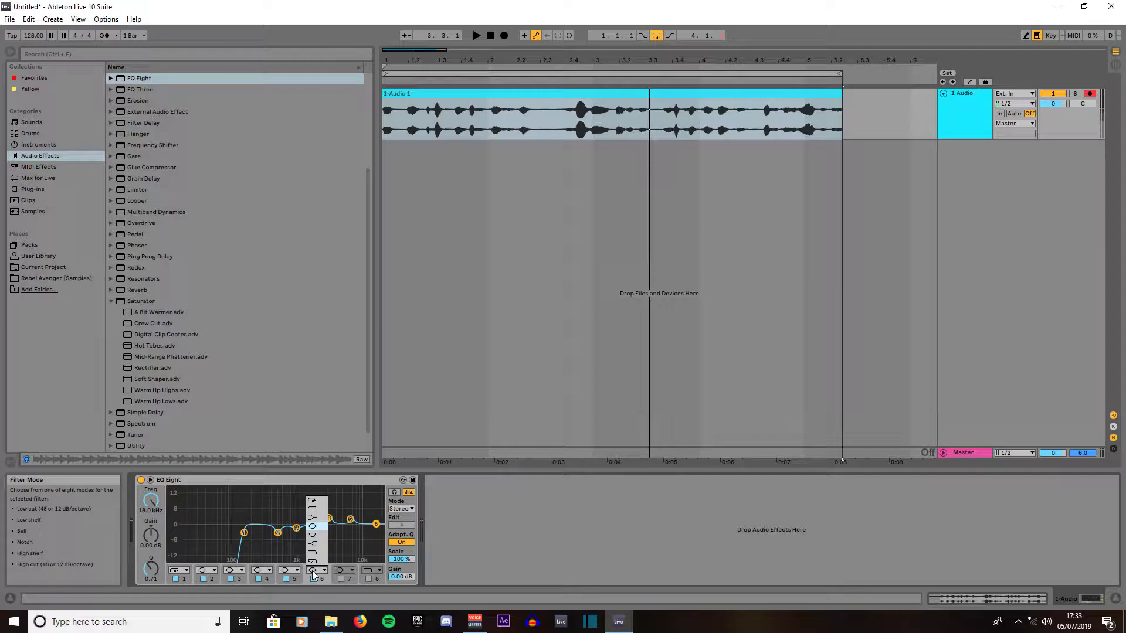
{"action": "left_click", "coordinate": [313, 563]}
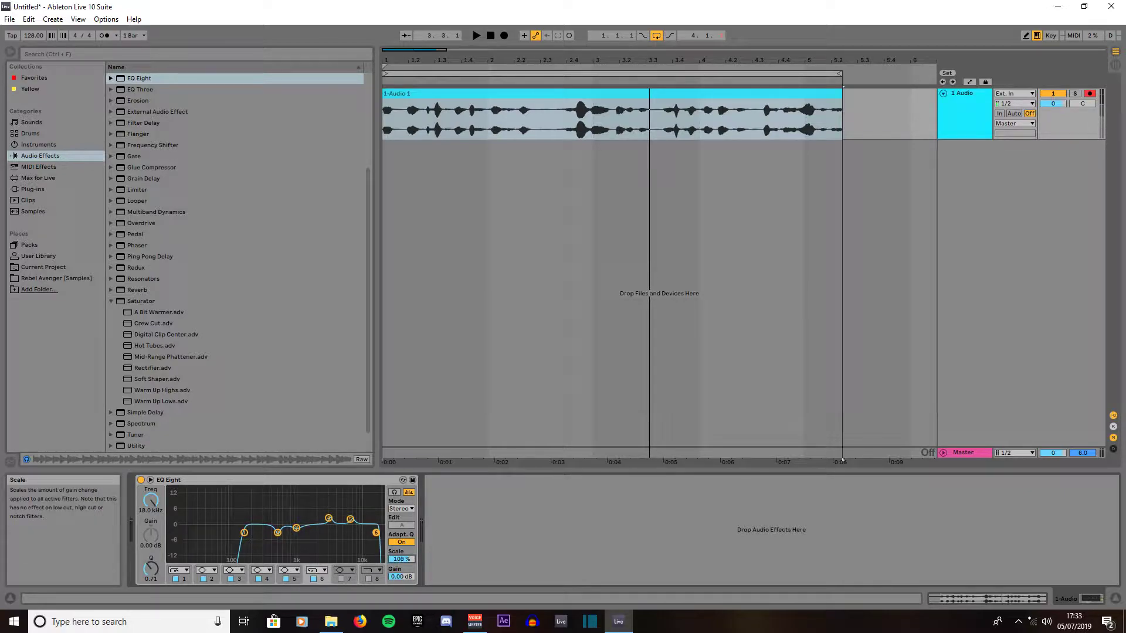
{"action": "left_click_drag", "start_coordinate": [400, 577], "coordinate": [399, 580]}
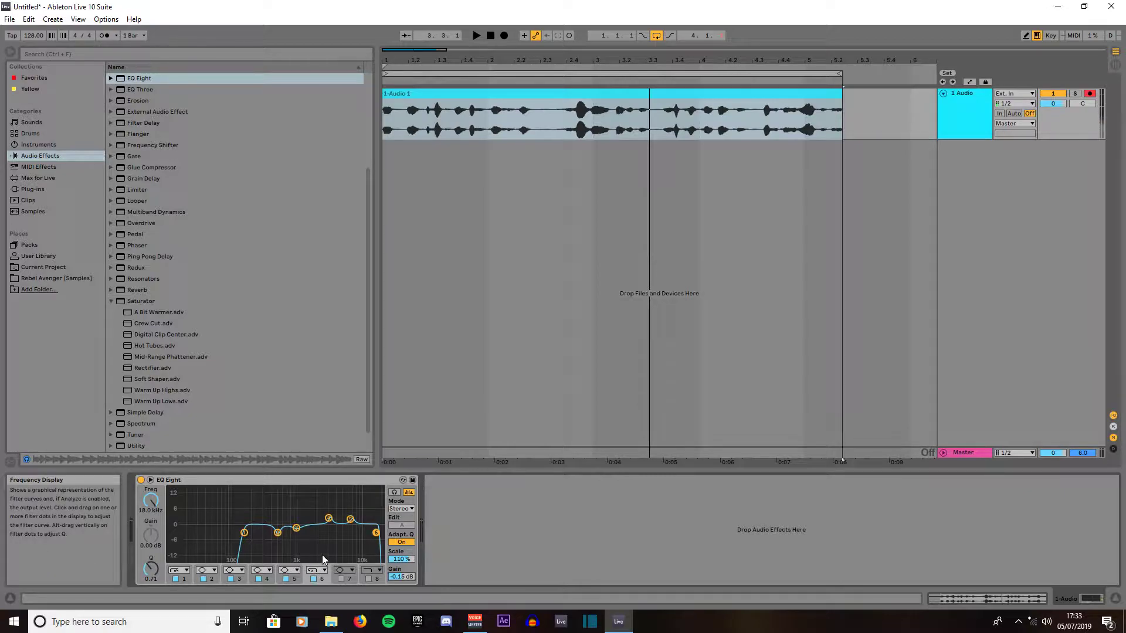
- Play the vocal and compare its sound with EQ Eight bypassed and active
{"action": "key", "text": "space"}
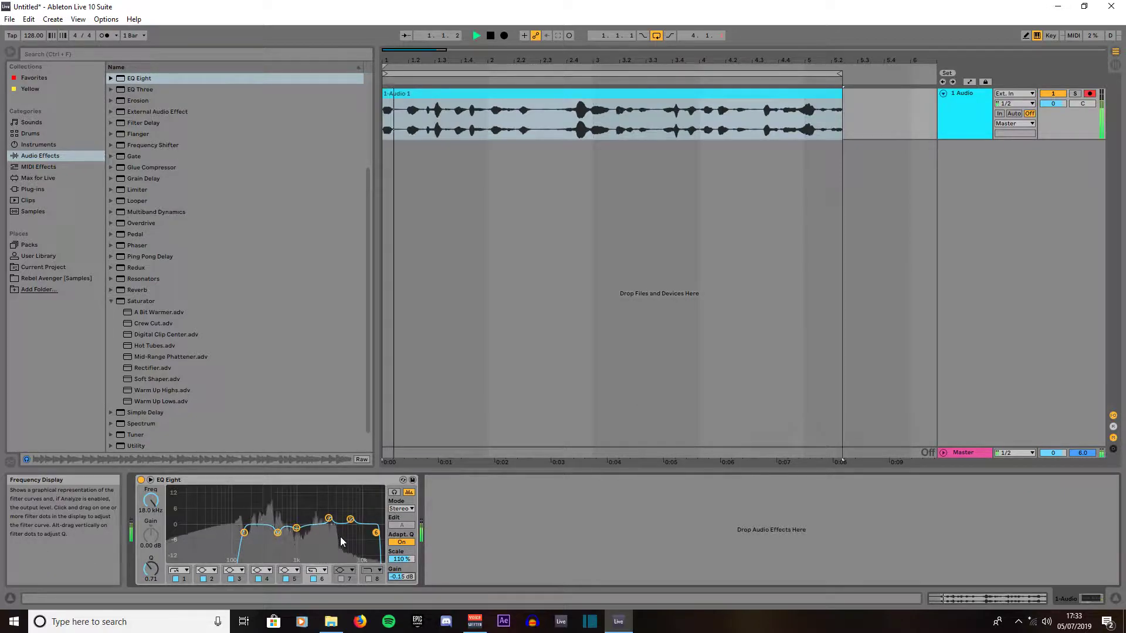
{"action": "left_click", "coordinate": [141, 480]}
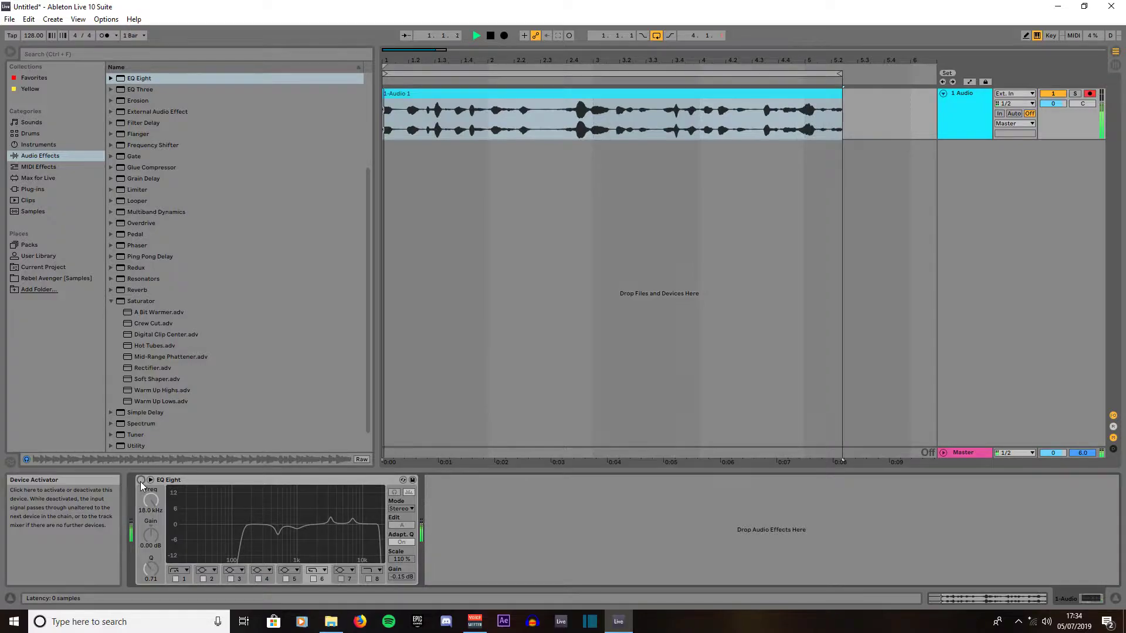
{"action": "left_click", "coordinate": [141, 480]}
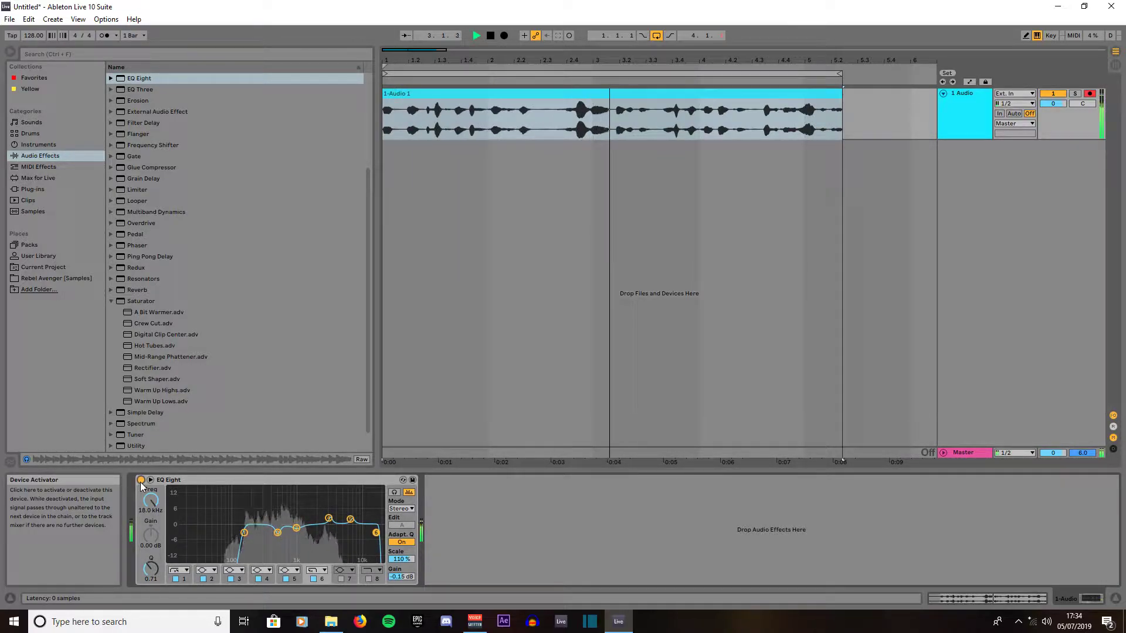
{"action": "key", "text": "space"}
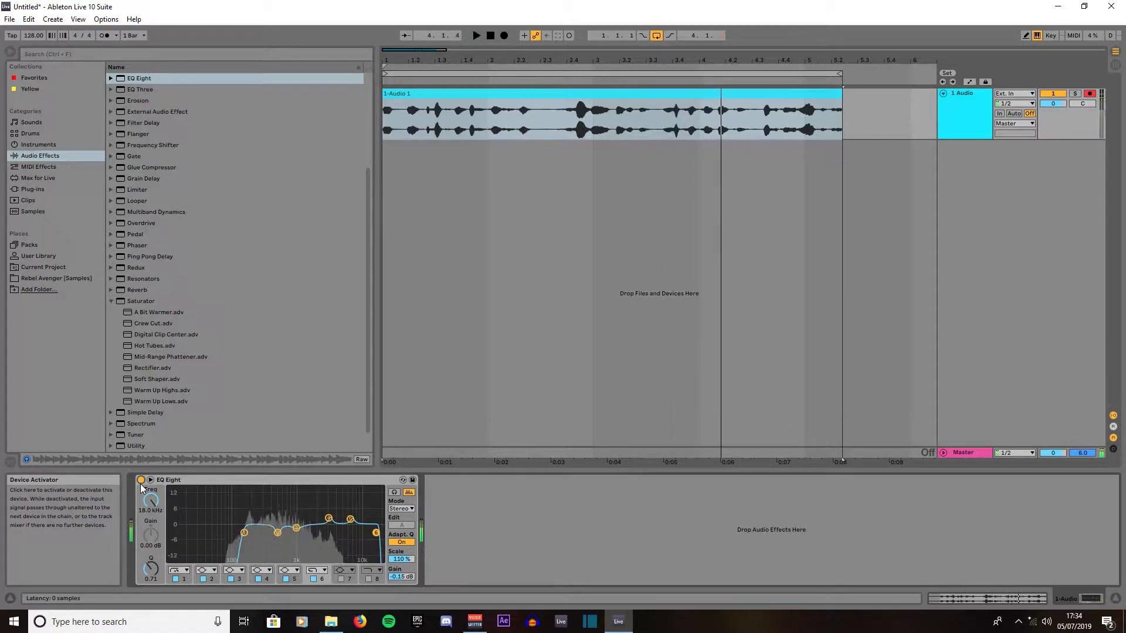
- Add a Reverb after EQ Eight on the vocal track and set its Predelay to 1.74 ms
{"action": "left_click", "coordinate": [110, 303]}
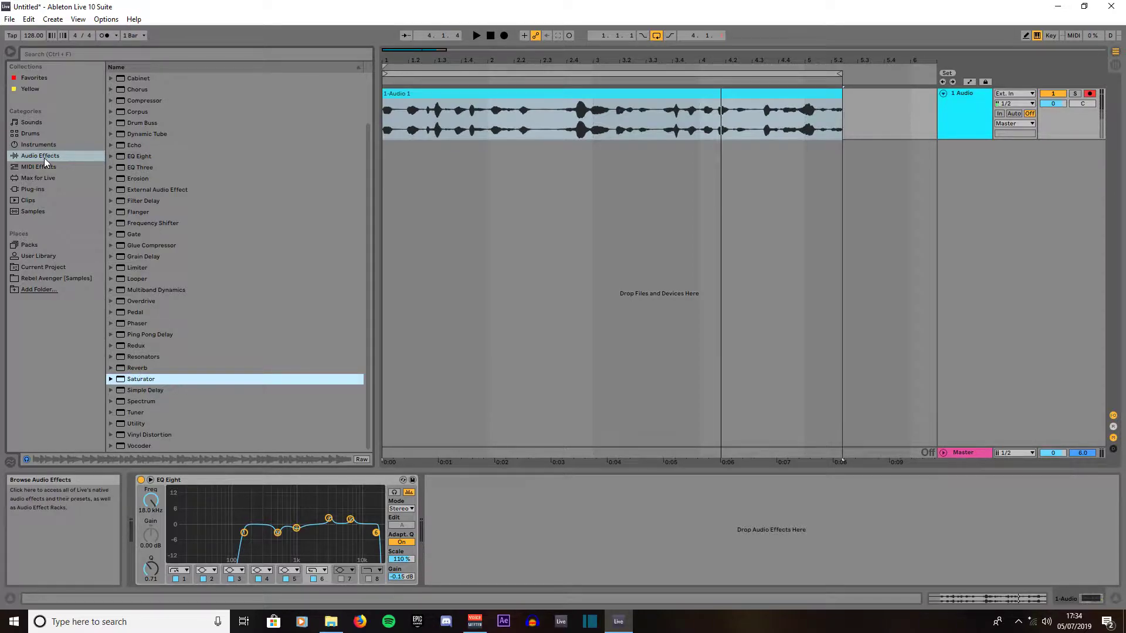
{"action": "left_click_drag", "start_coordinate": [140, 370], "coordinate": [522, 118]}
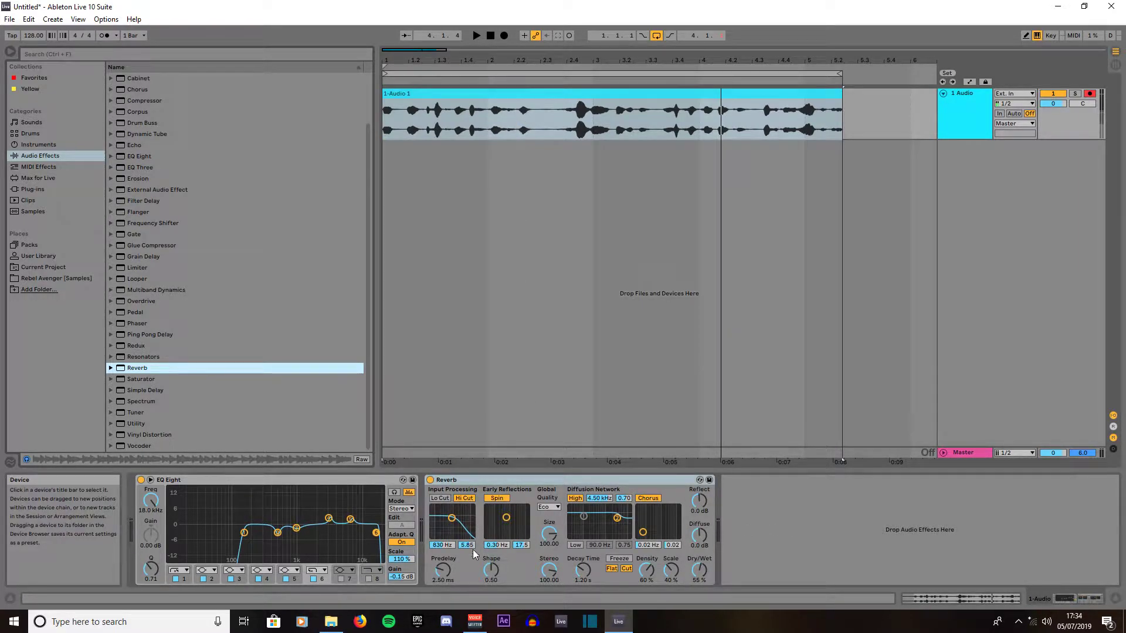
{"action": "left_click", "coordinate": [450, 576]}
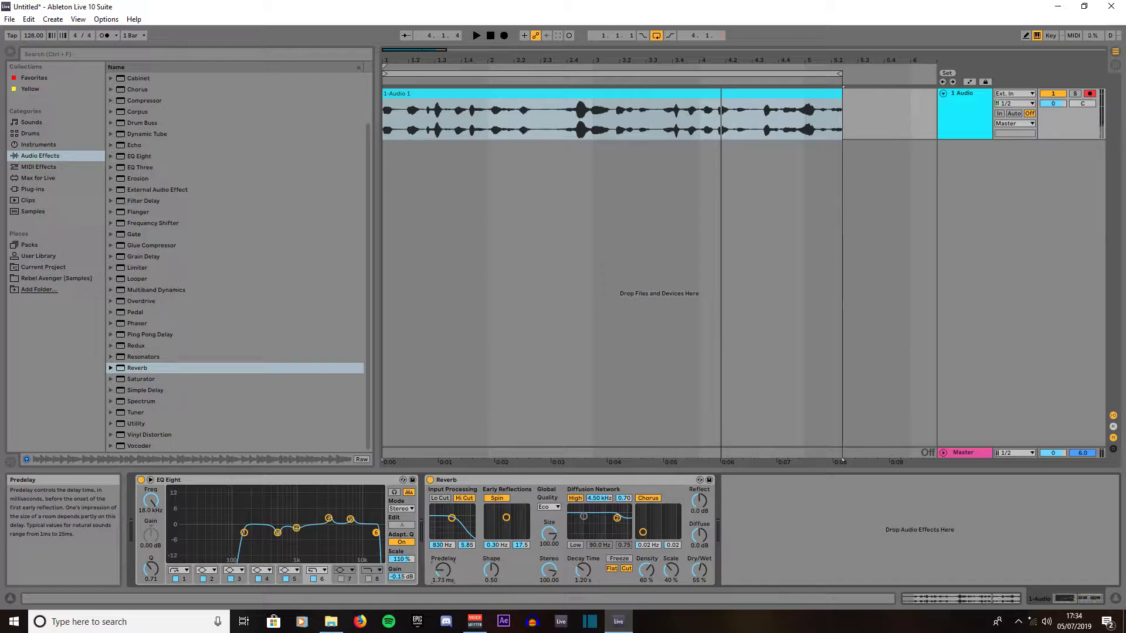
{"action": "left_click_drag", "start_coordinate": [442, 569], "coordinate": [442, 570]}
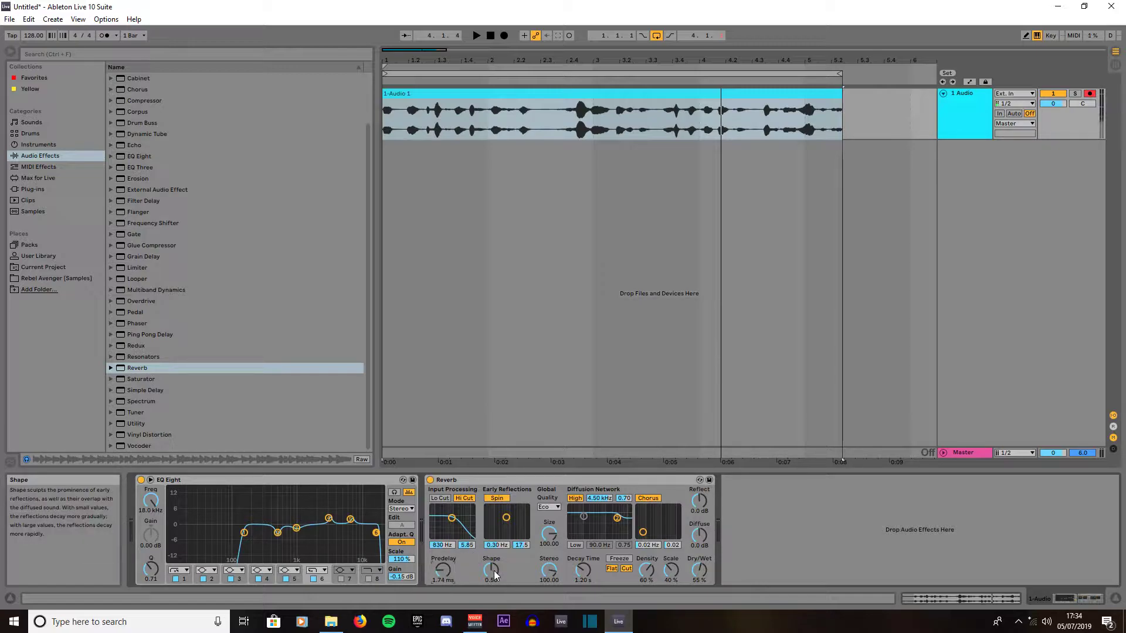
- Set the Reverb to High quality, Size 119.22, Stereo 120, Decay Time 2.51 s, Density 50%, Scale 50% and Dry/Wet 15%
{"action": "left_click", "coordinate": [556, 508]}
{"action": "left_click", "coordinate": [549, 533]}
{"action": "left_click_drag", "start_coordinate": [548, 540], "coordinate": [548, 527]}
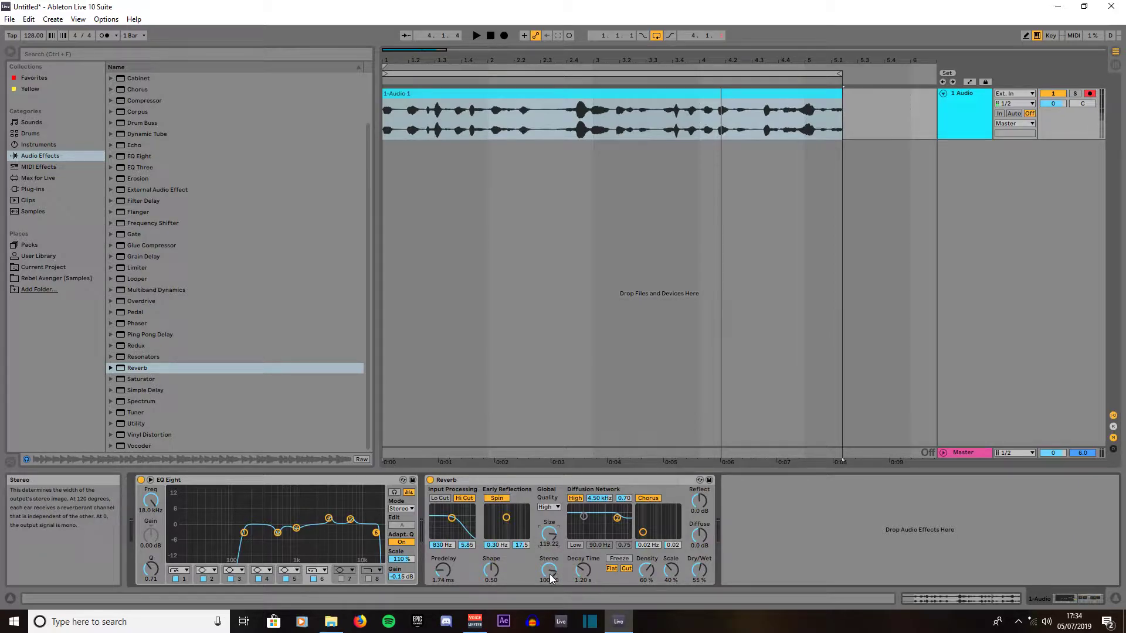
{"action": "left_click_drag", "start_coordinate": [552, 579], "coordinate": [551, 563]}
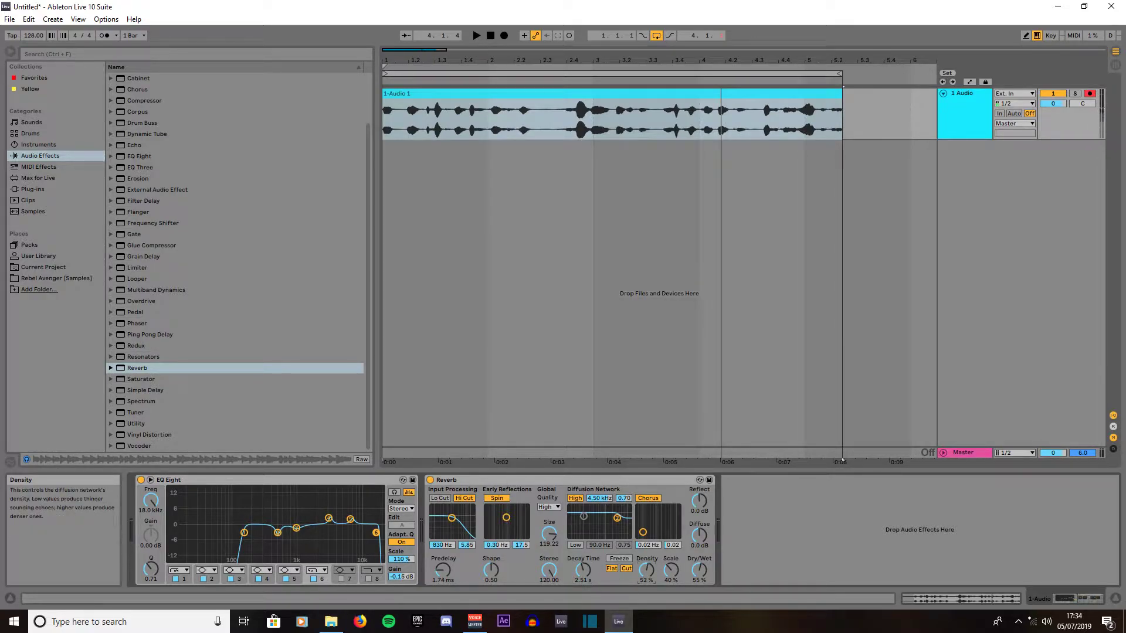
{"action": "left_click_drag", "start_coordinate": [671, 571], "coordinate": [699, 576]}
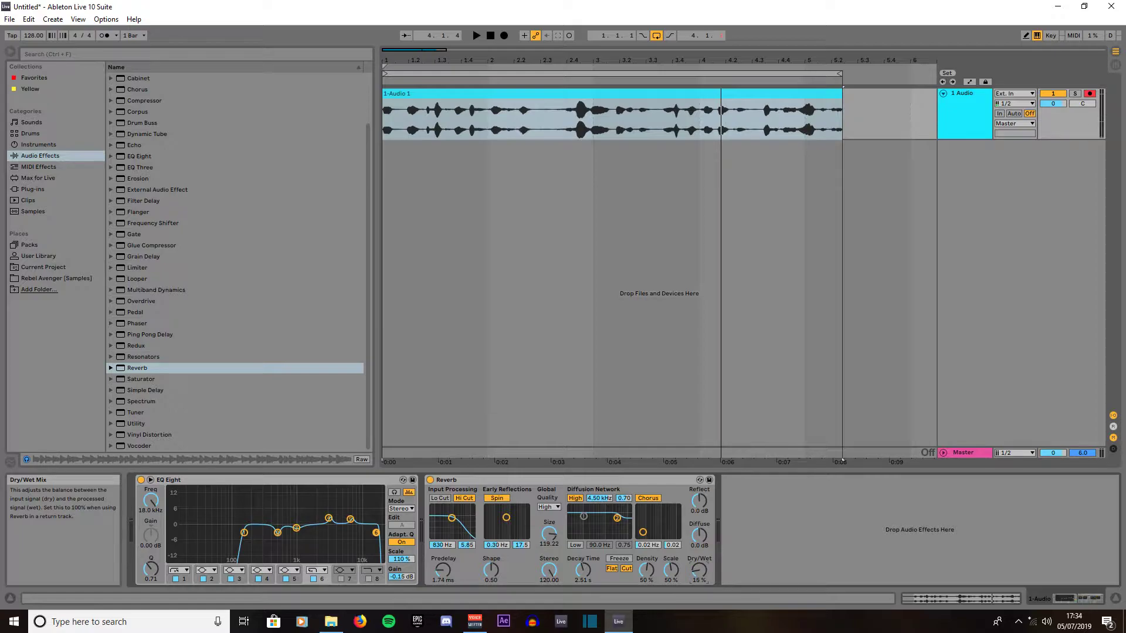
- Play the vocal and reduce the Reverb's Decay Time to 1.51 s and its Dry/Wet to 12%
{"action": "key", "text": "space"}
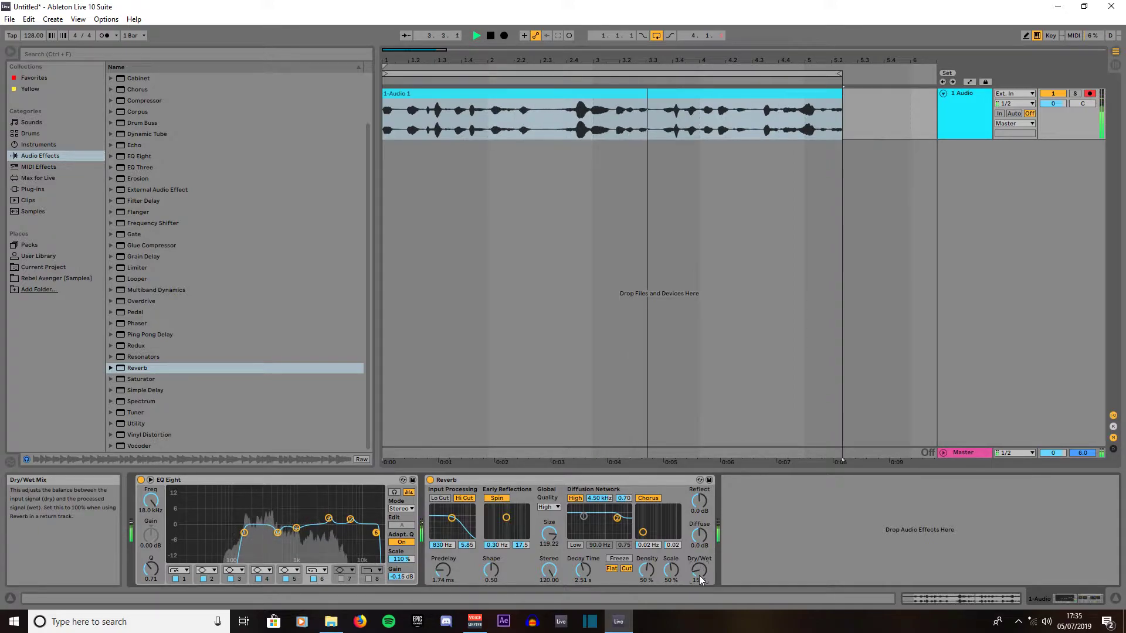
{"action": "left_click_drag", "start_coordinate": [583, 568], "coordinate": [582, 580]}
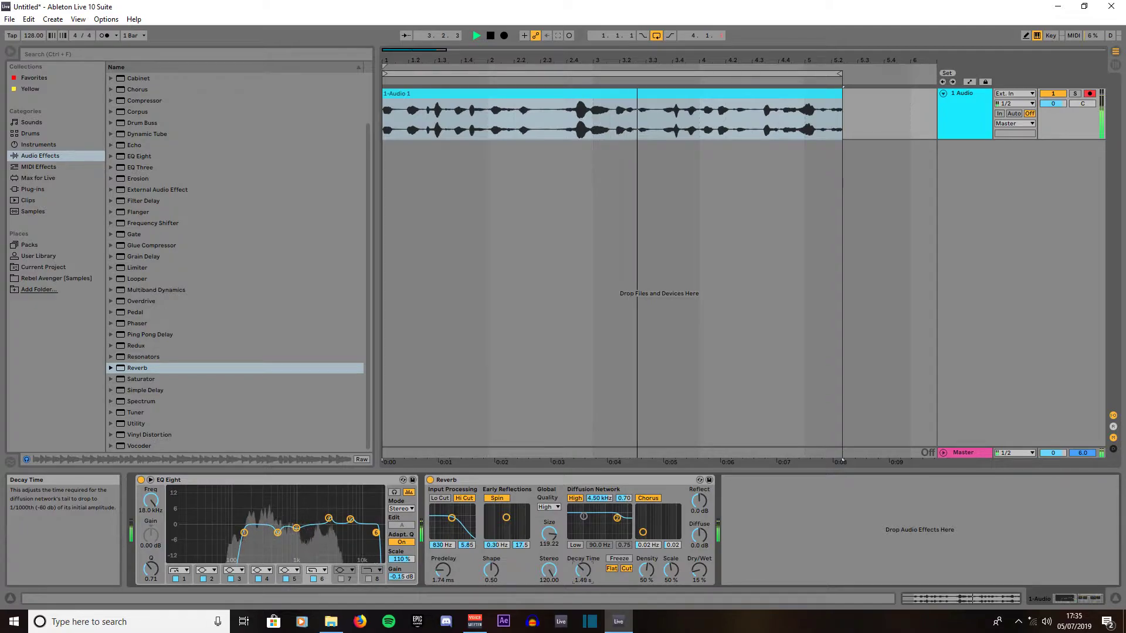
{"action": "left_click_drag", "start_coordinate": [699, 570], "coordinate": [699, 575]}
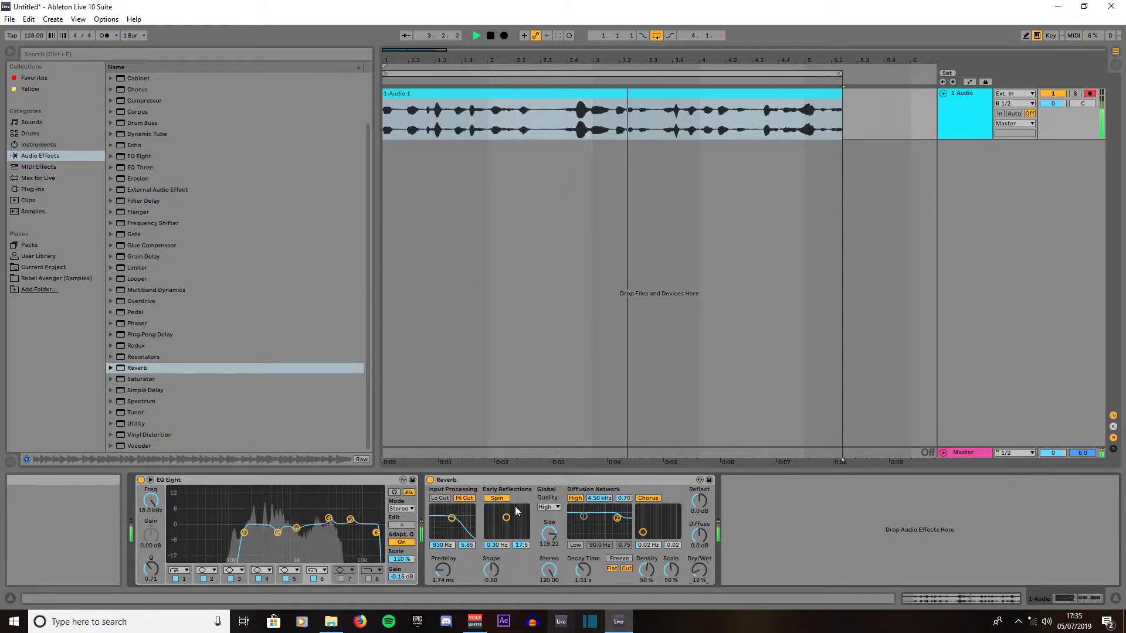
- Group EQ Eight and Reverb together into one Audio Effect Rack
{"action": "left_click", "coordinate": [511, 482]}
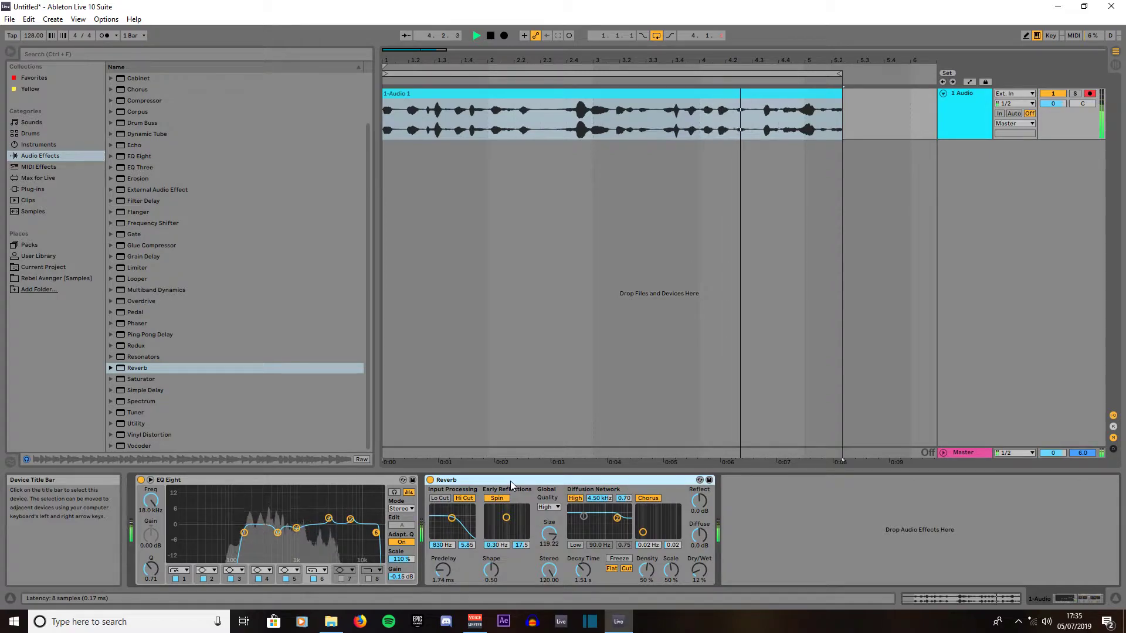
{"action": "key", "text": "ctrl+g"}
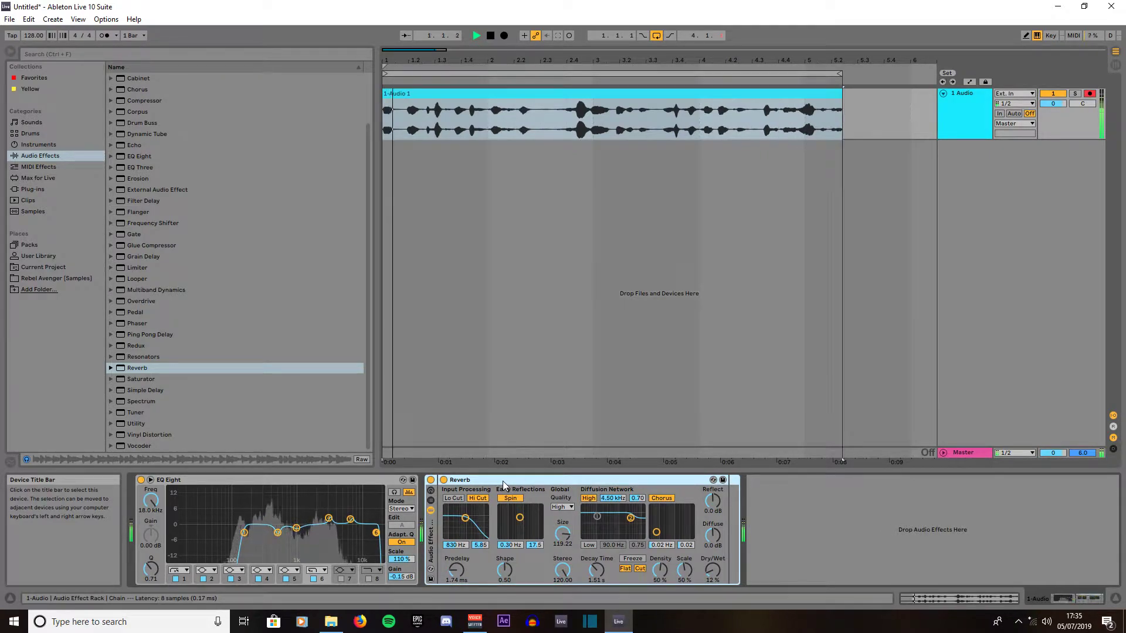
{"action": "key", "text": "ctrl+z"}
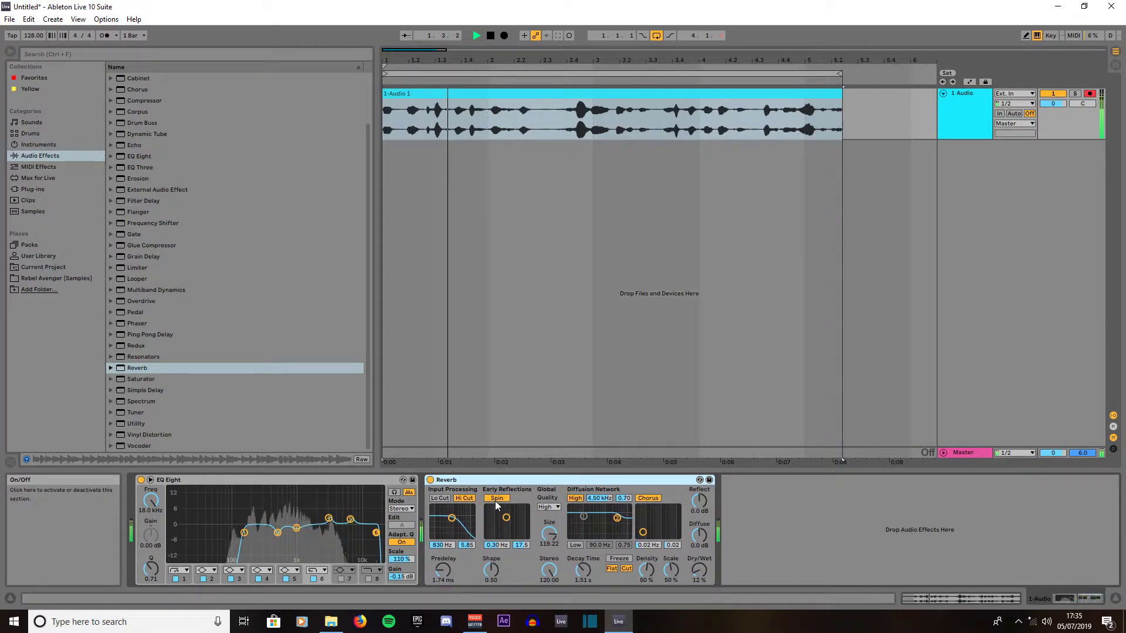
{"action": "left_click", "coordinate": [340, 481], "text": "shift"}
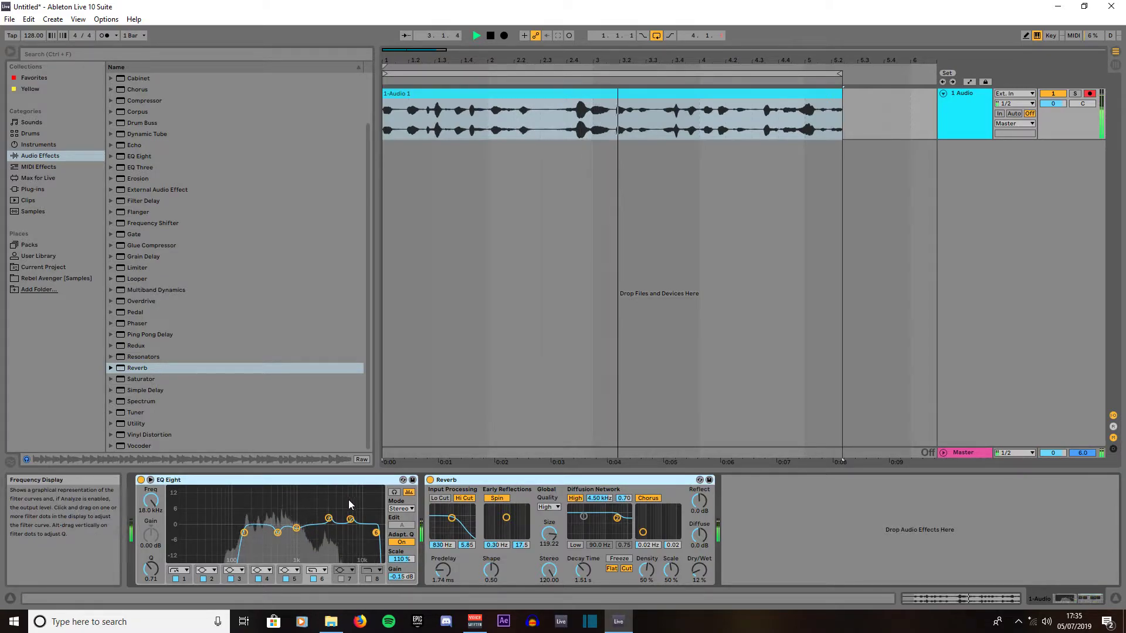
{"action": "key", "text": "ctrl+g"}
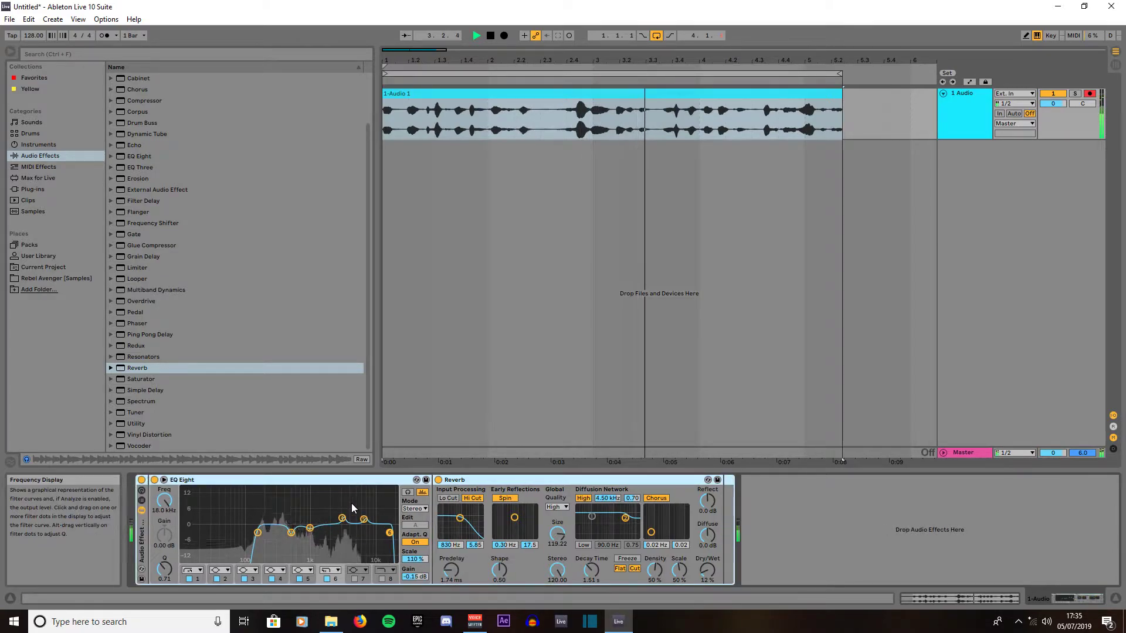
- Compare the playing vocal with the whole effect rack bypassed and active
{"action": "left_click", "coordinate": [140, 480]}
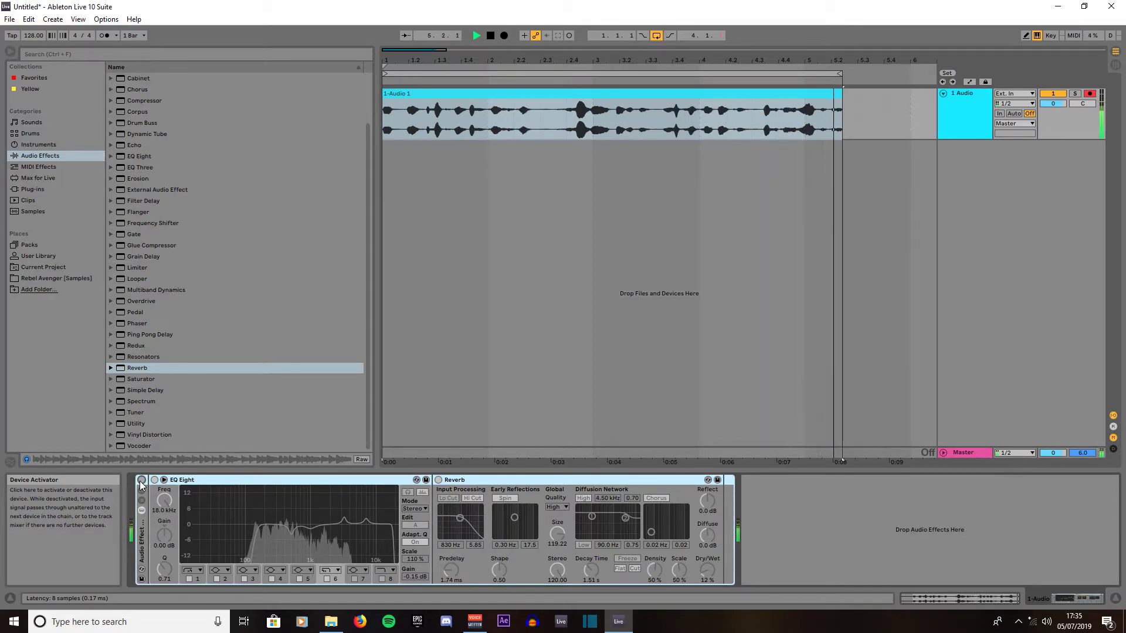
{"action": "left_click", "coordinate": [141, 480]}
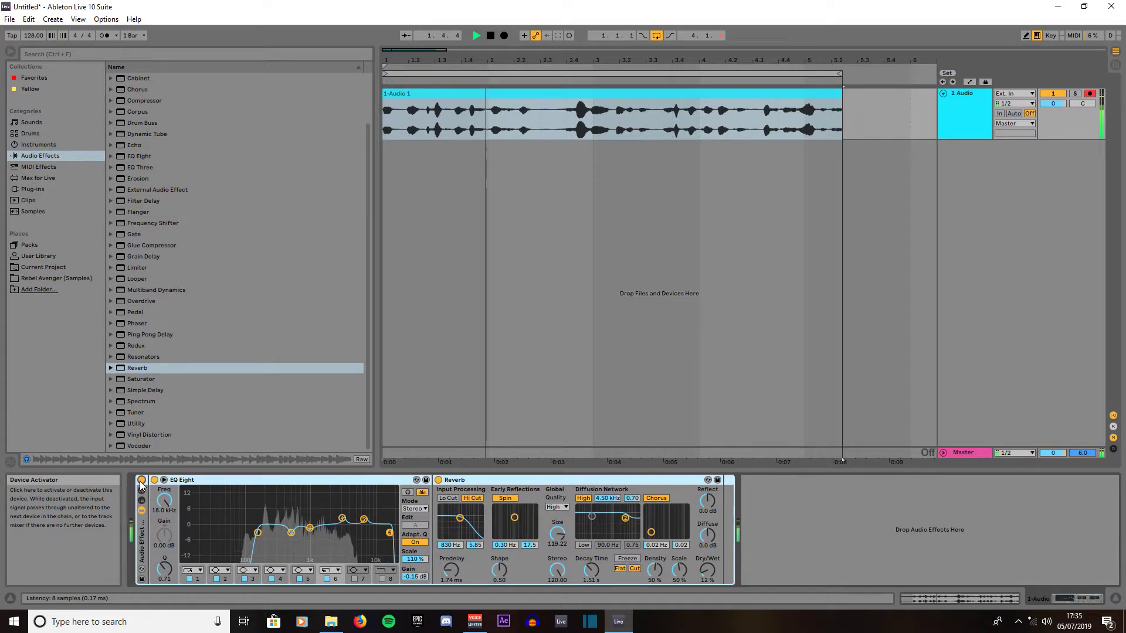